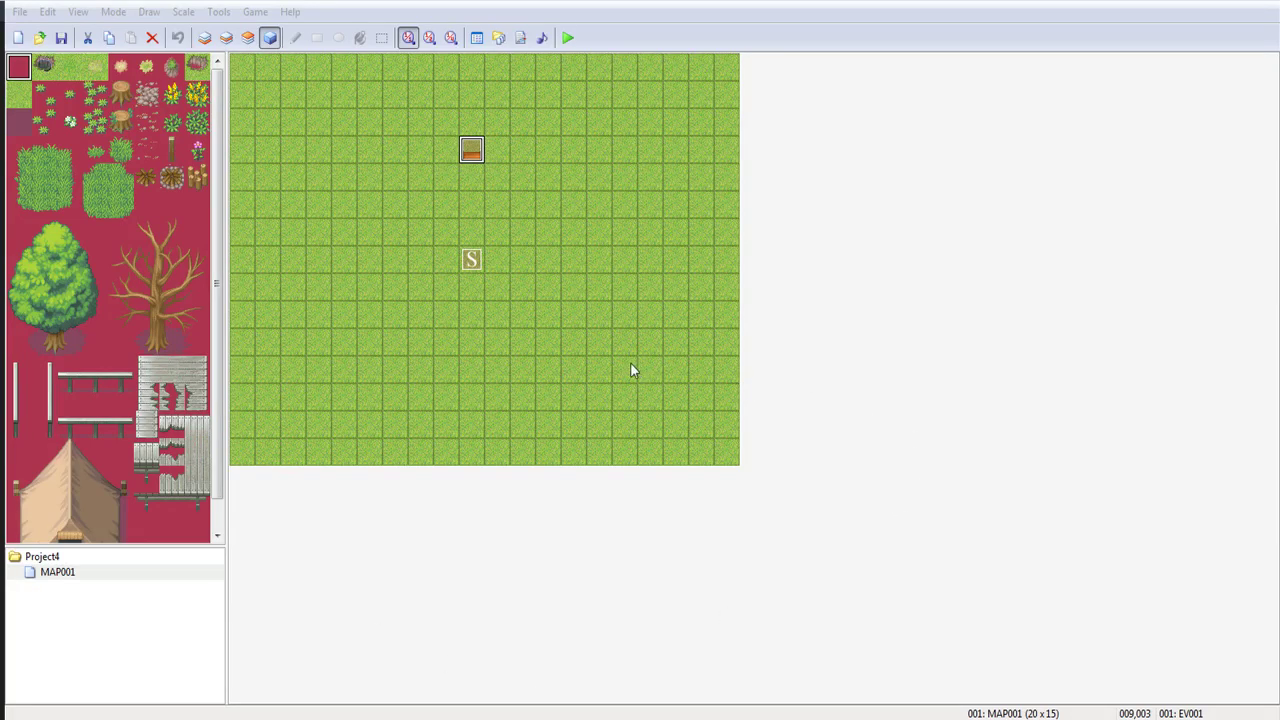
Review the existing chest event's two pages, including its 'Oh boy, a chest!' Open/No choice.
left_click(581, 284)
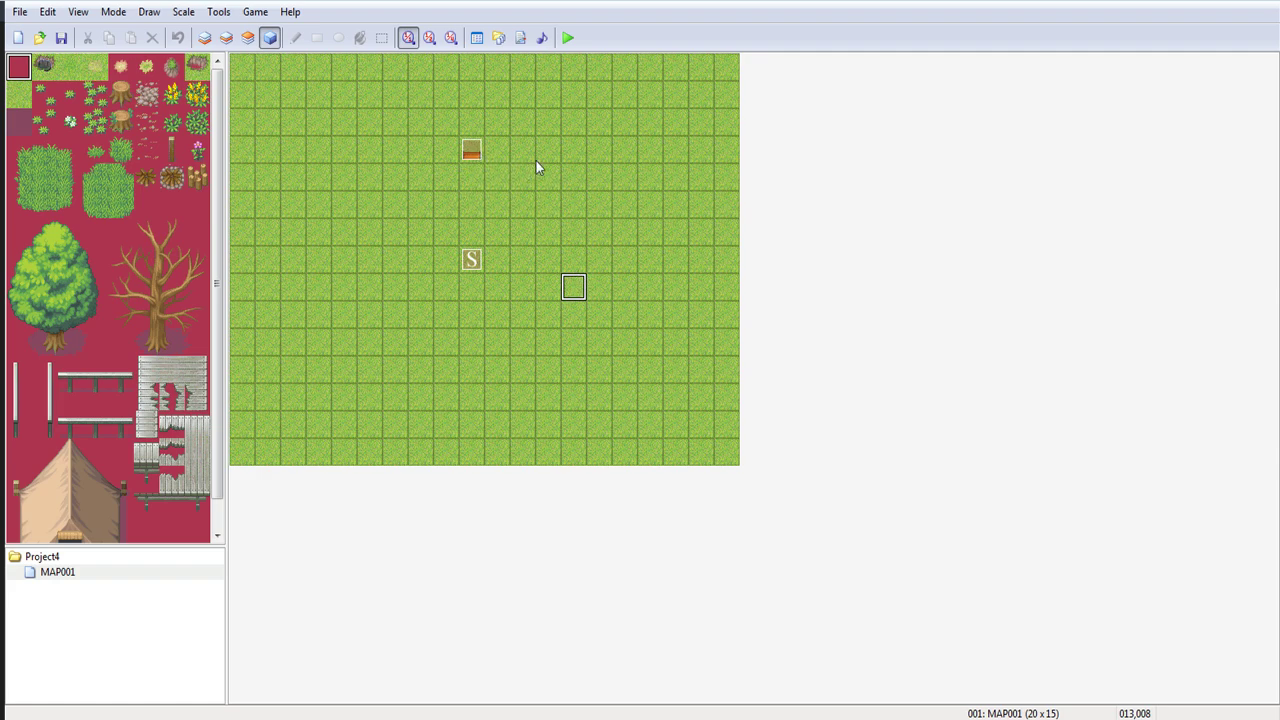
double_click(471, 150)
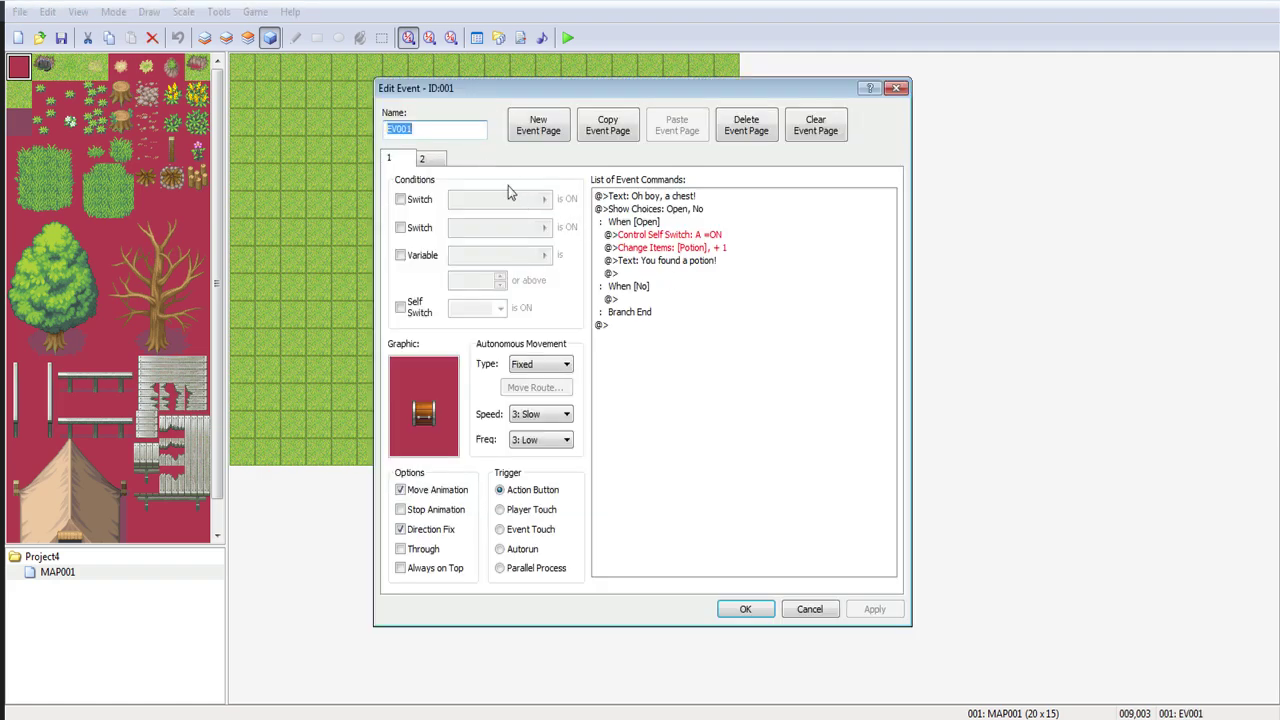
left_click(430, 160)
left_click(416, 160)
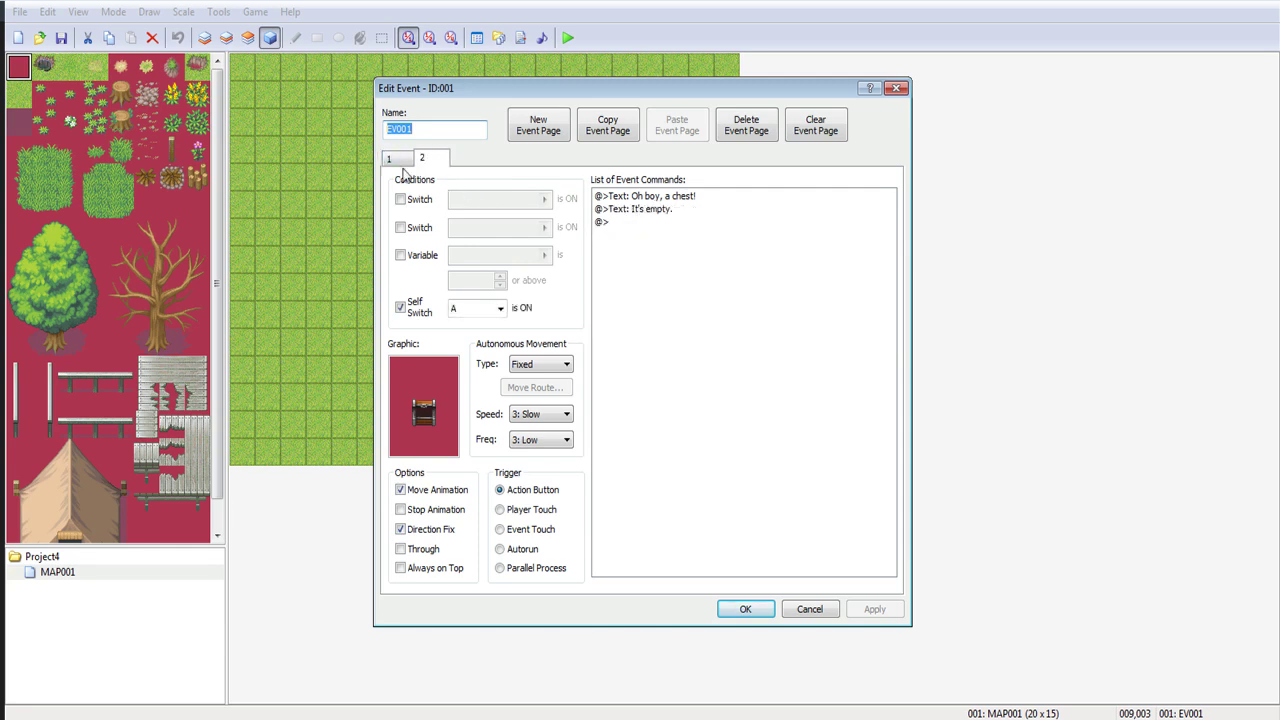
left_click(400, 162)
left_click(655, 210)
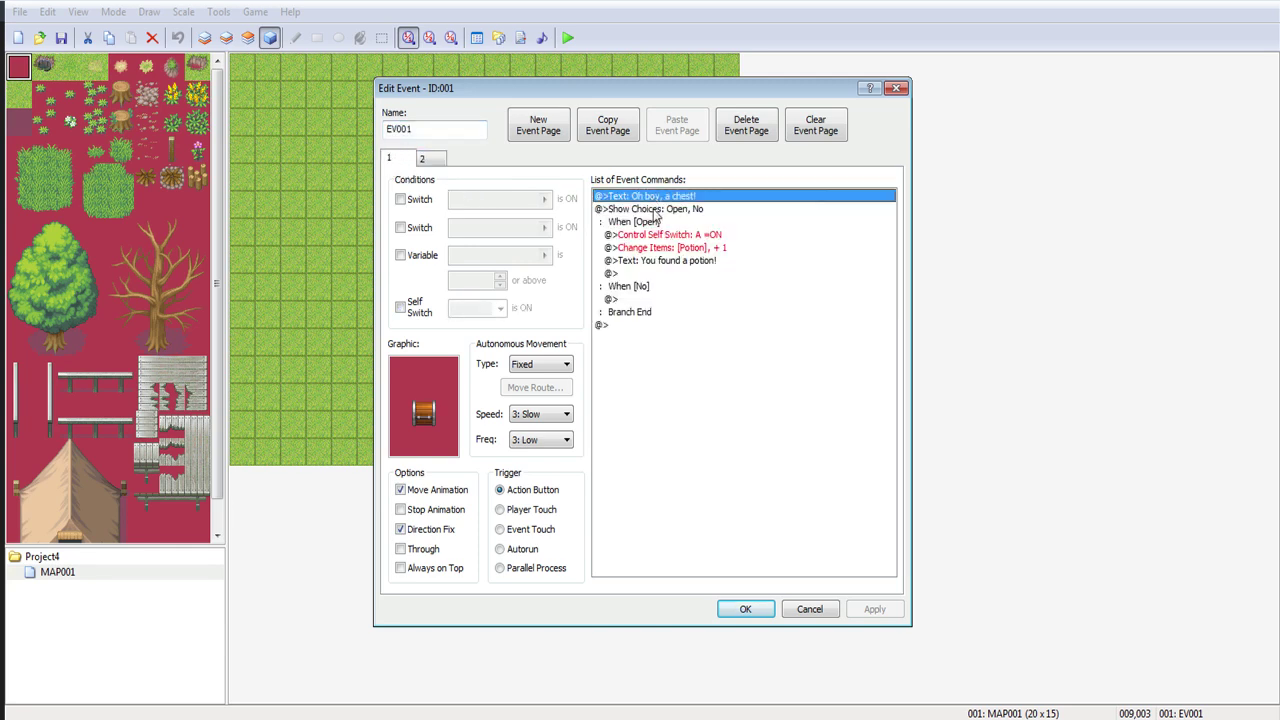
left_click(655, 210)
left_click(678, 328)
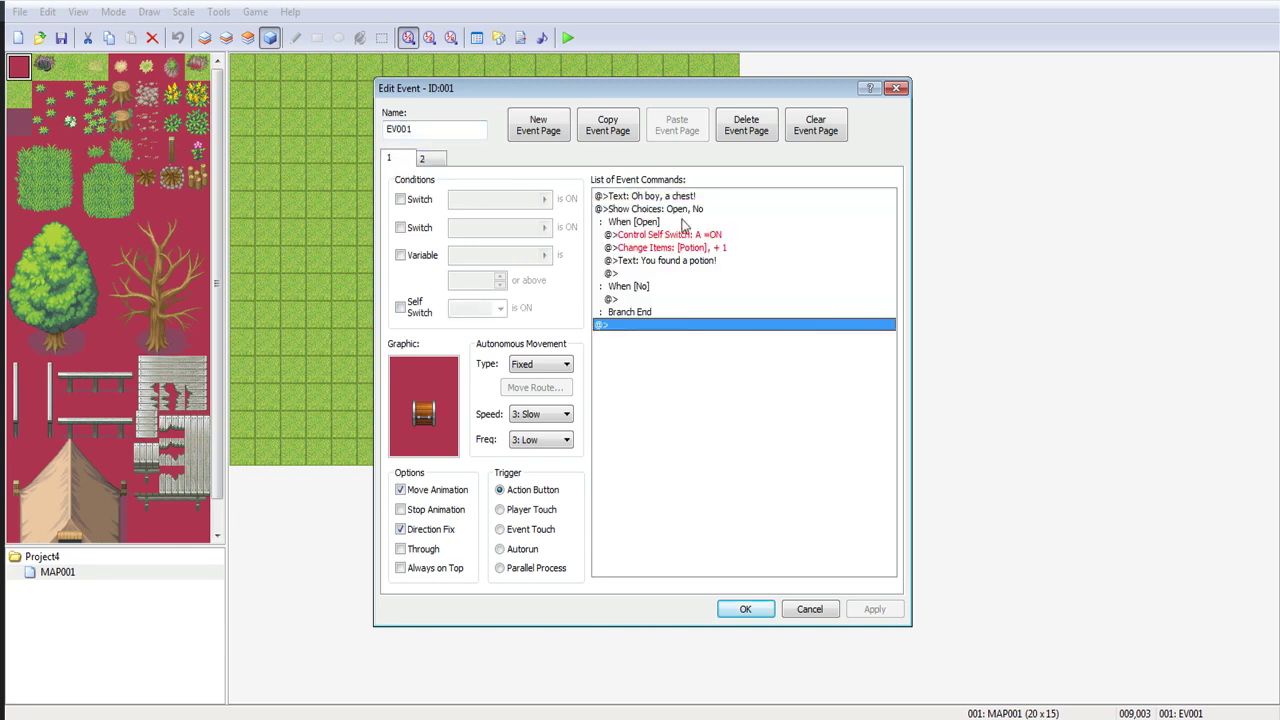
left_click(797, 606)
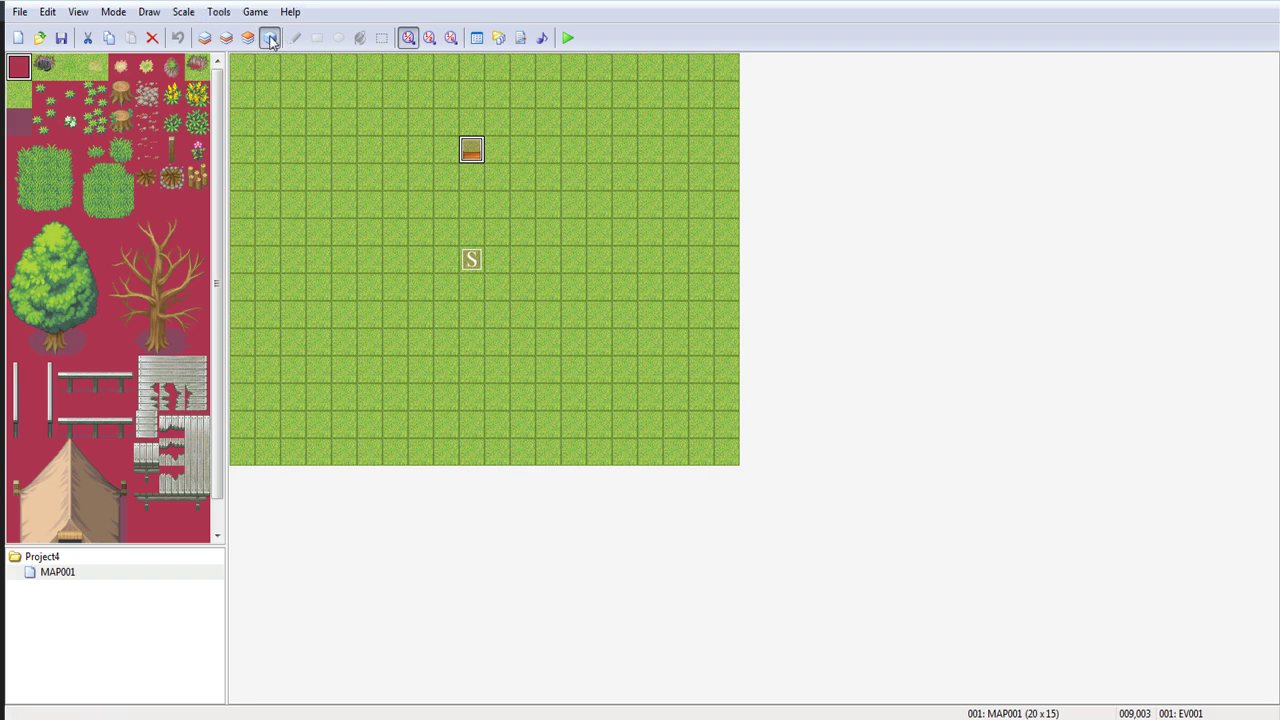
Create a new event on the empty tile right of the chest and start choosing its graphic.
left_click(570, 182)
right_click(598, 152)
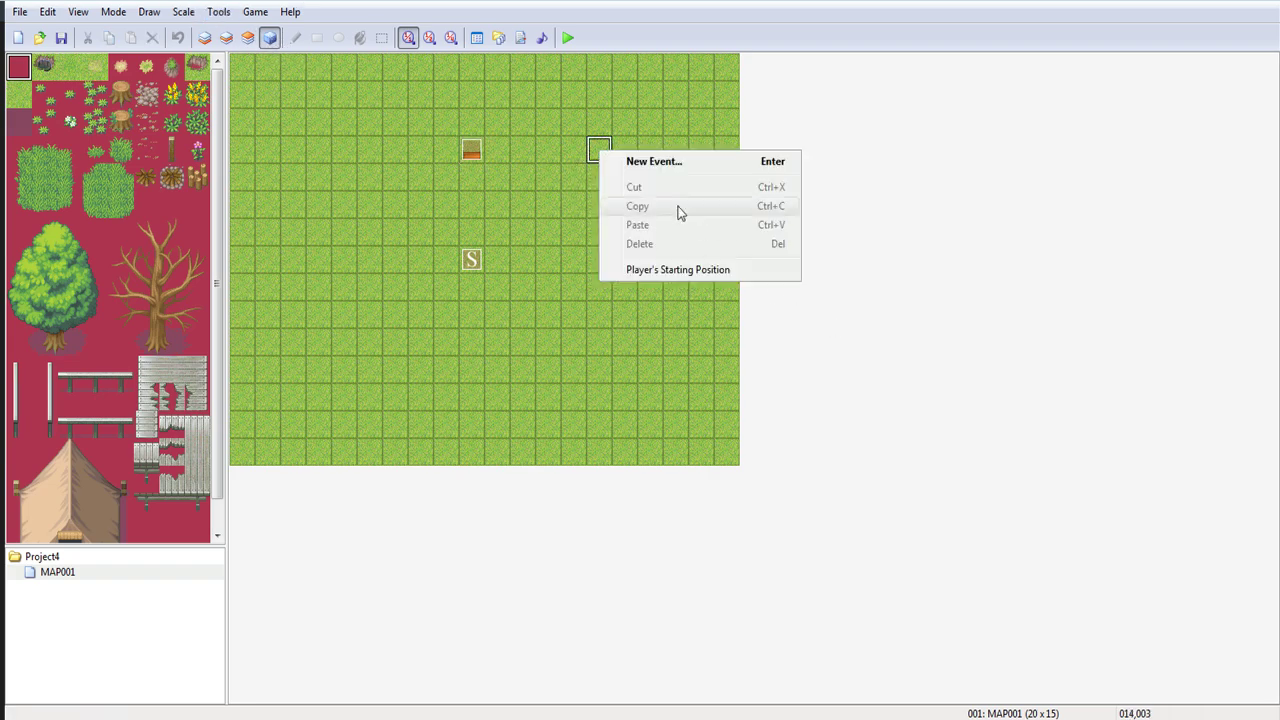
left_click(671, 164)
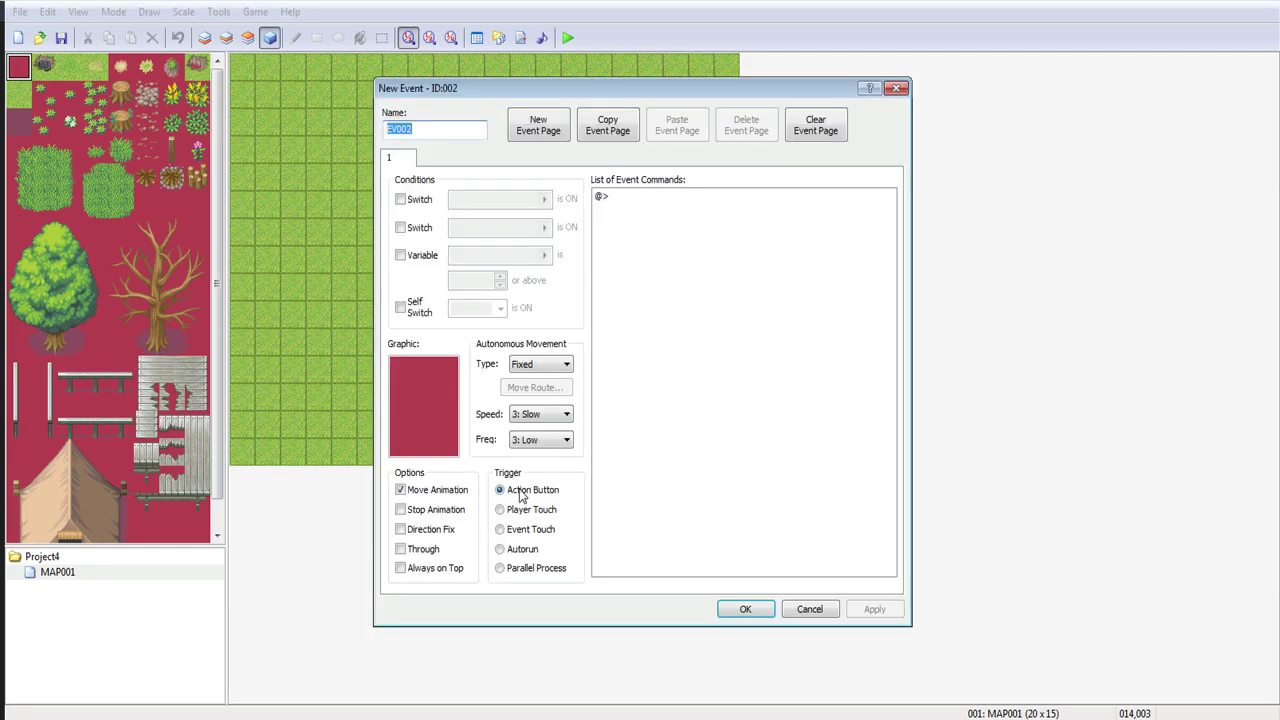
left_click(634, 397)
double_click(443, 385)
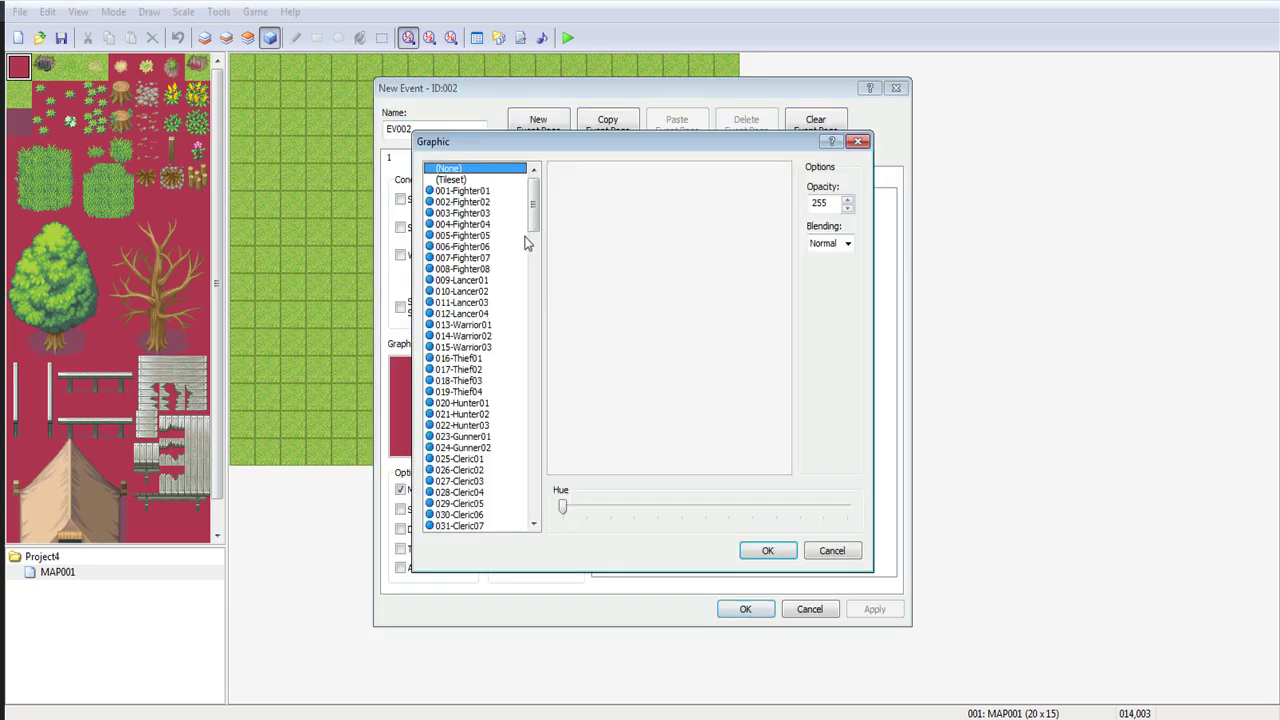
Browse the sprite sets, past 170-Door01 and 177-Chest04, to 174-Chest01.
left_click_drag(537, 241, 547, 528)
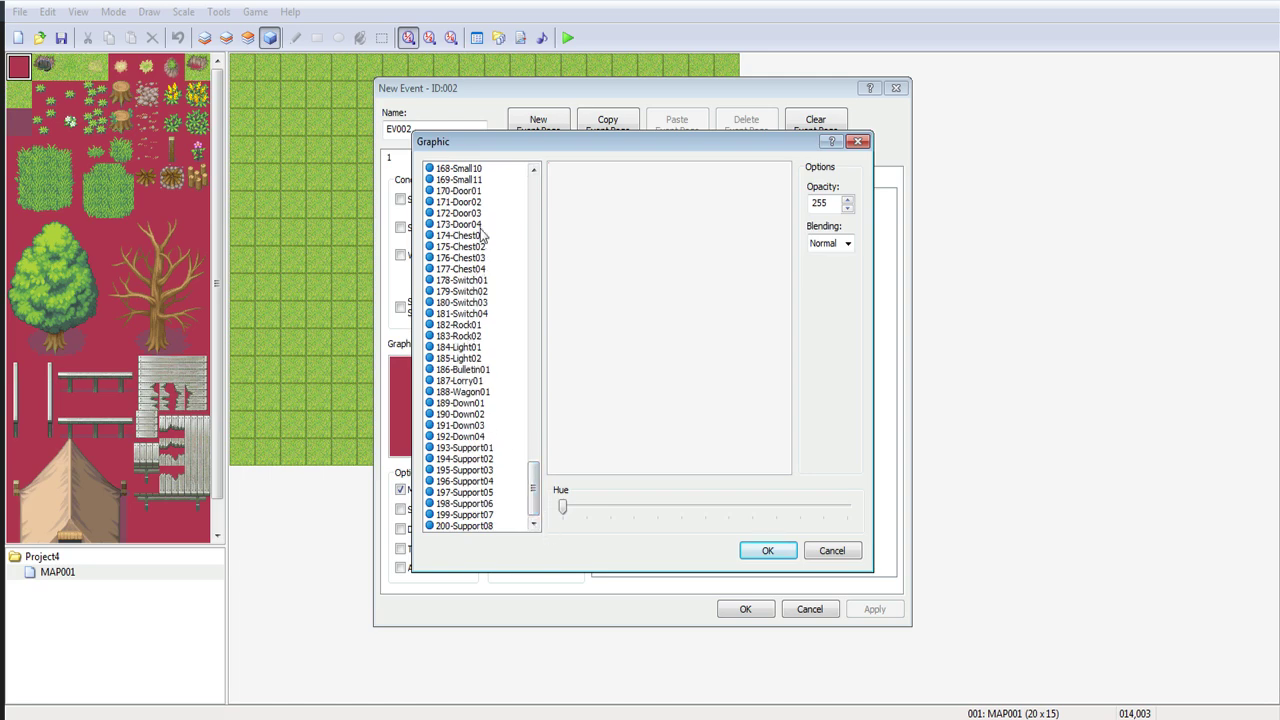
left_click(478, 192)
scroll(478, 205, "up", 2)
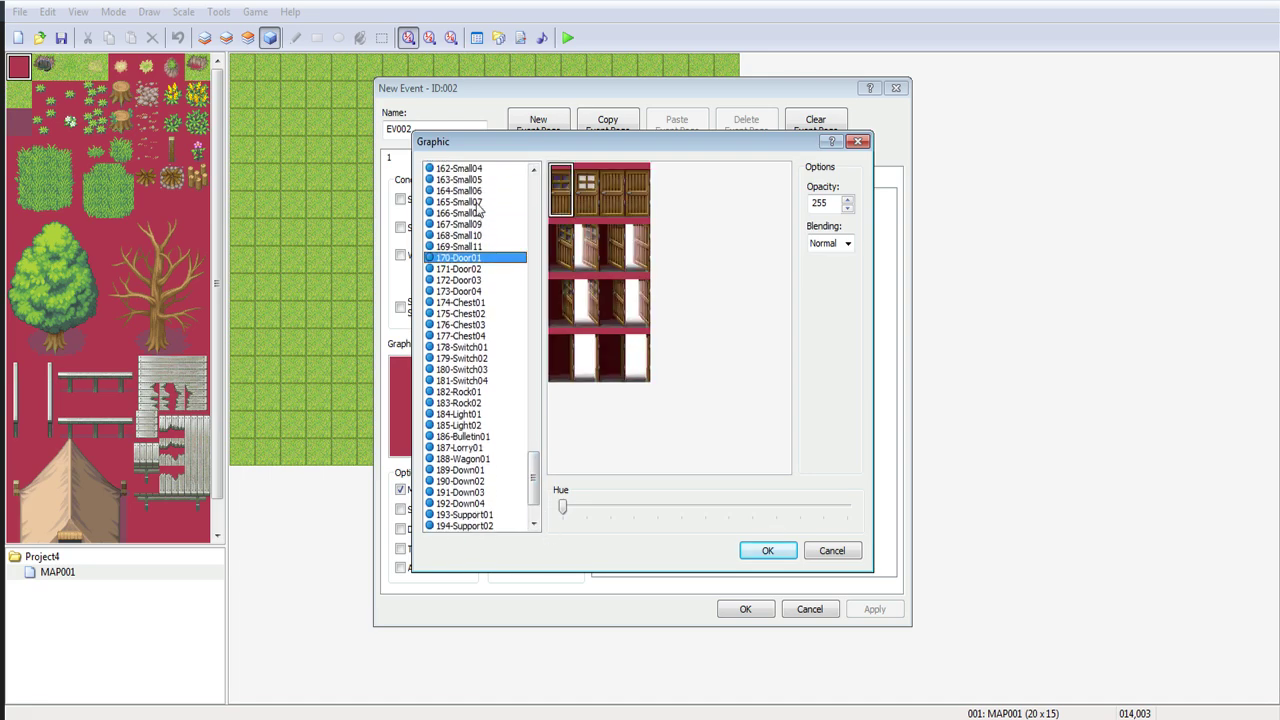
scroll(497, 397, "down", 1)
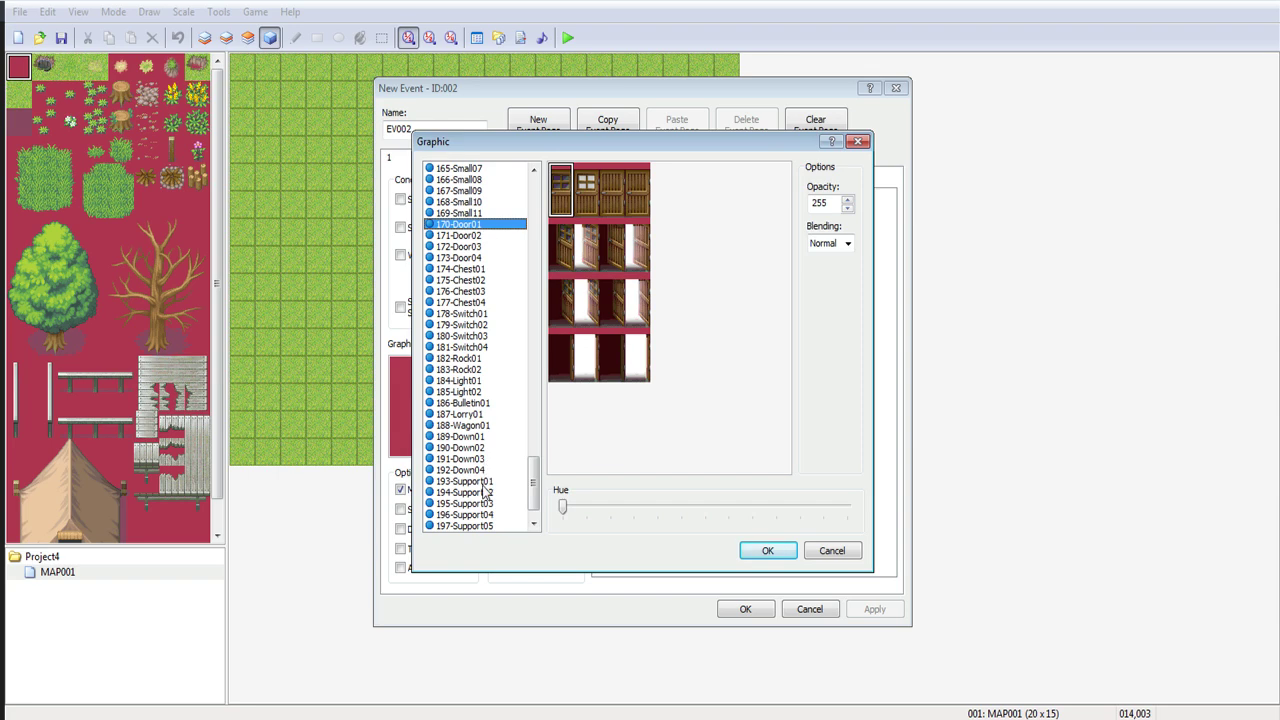
scroll(485, 492, "down", 1)
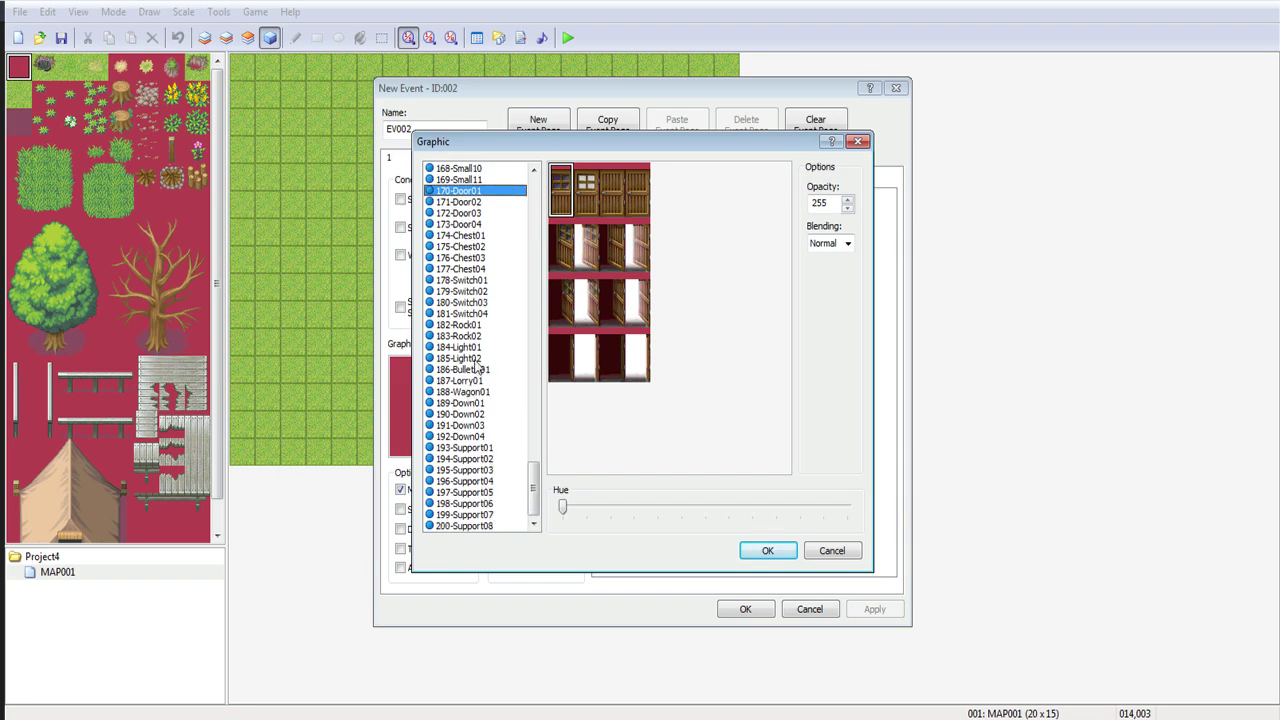
left_click(481, 274)
key("Up")
key("Up")
key("Up")
key("Down")
key("Down")
key("Down")
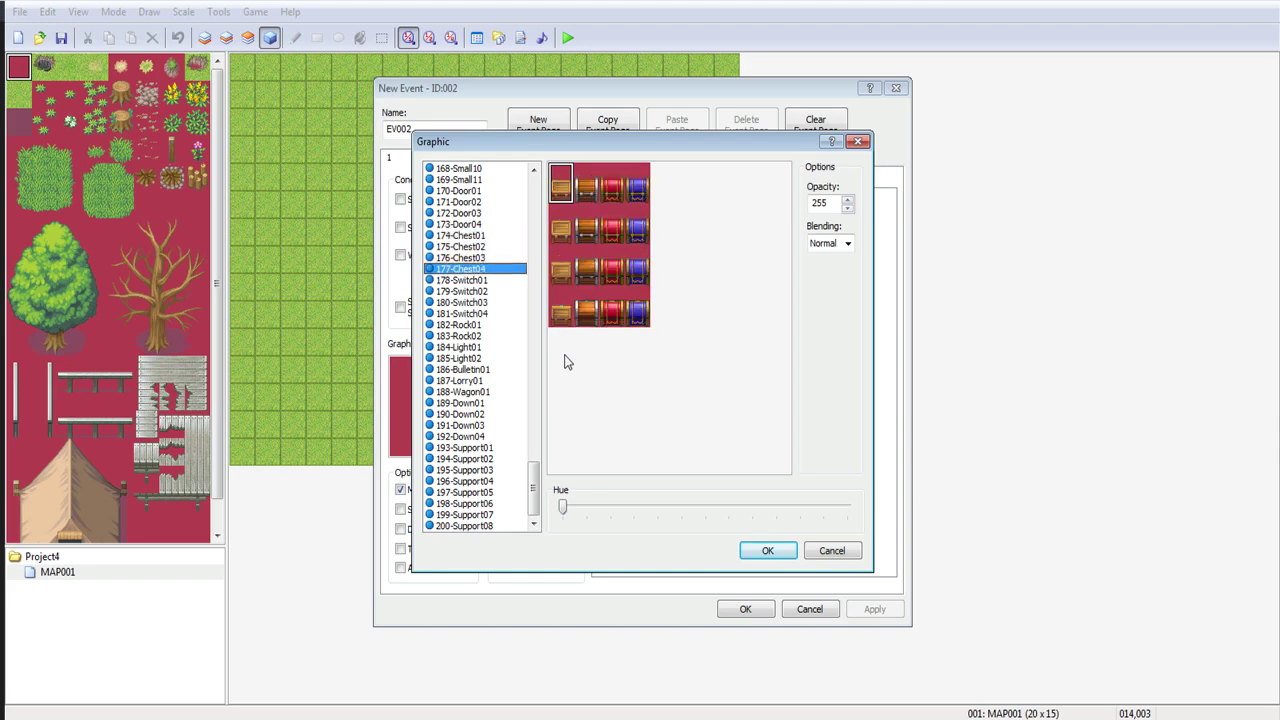
key("Up")
key("Up")
key("Up")
key("Down")
key("Up")
Set the event's sprite to the closed chest and enable Direction Fix.
left_click(589, 190)
double_click(587, 195)
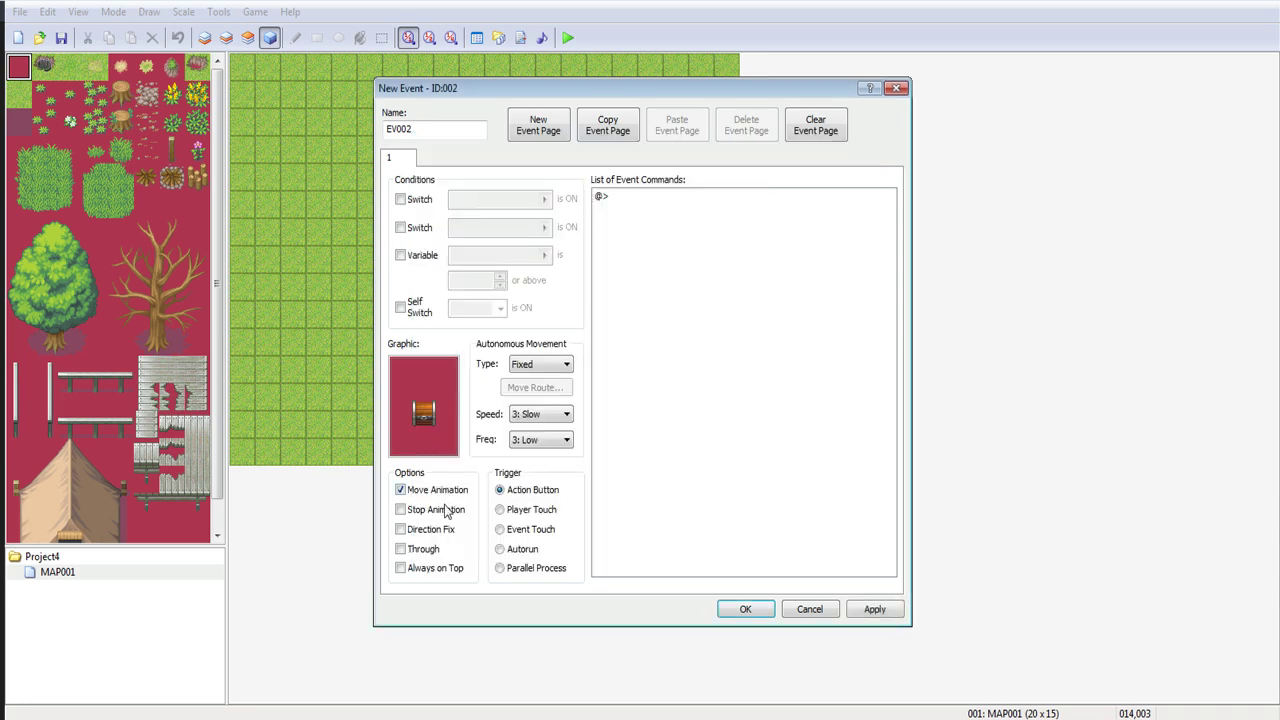
left_click(418, 535)
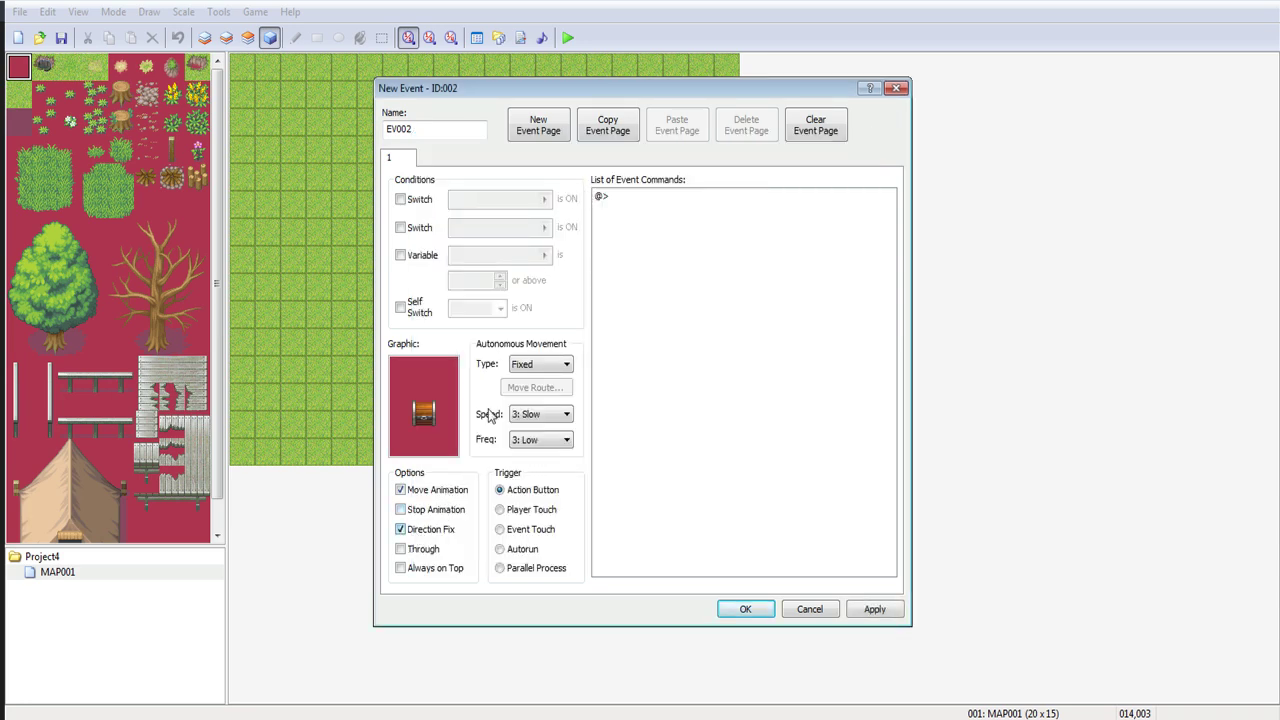
Copy the first event page and paste it as a second page.
left_click(621, 131)
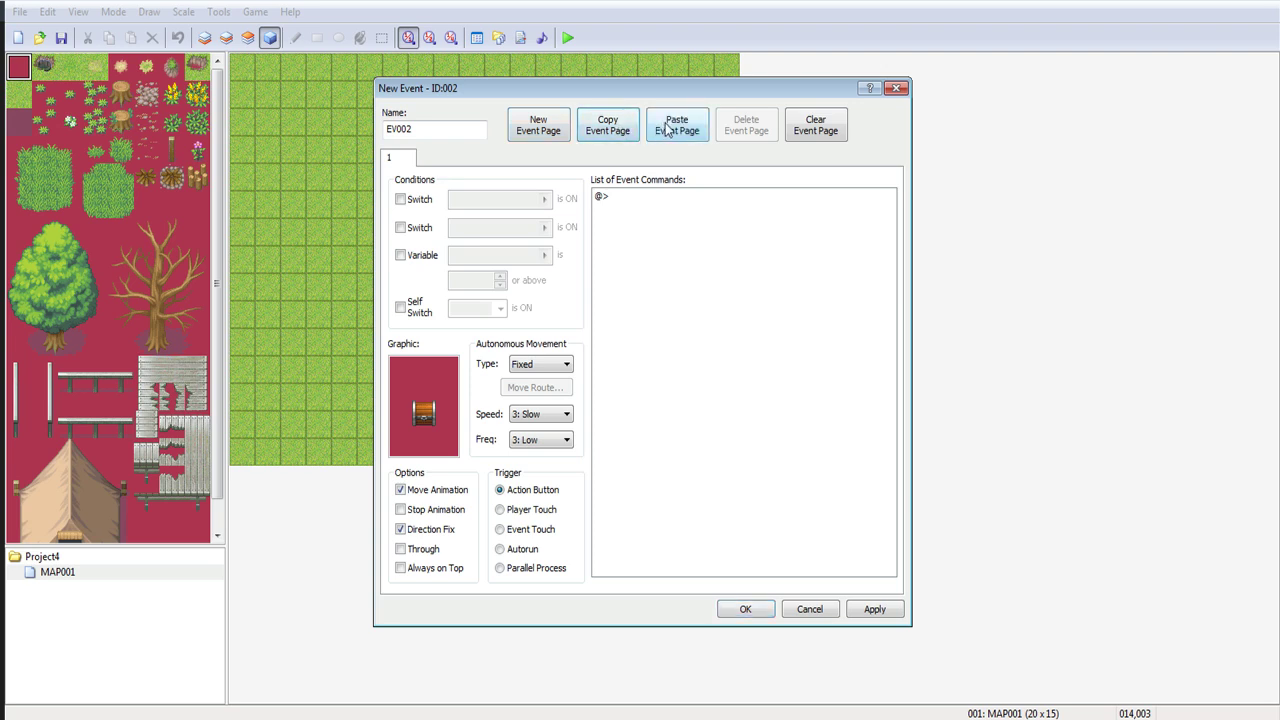
left_click(671, 130)
left_click(438, 162)
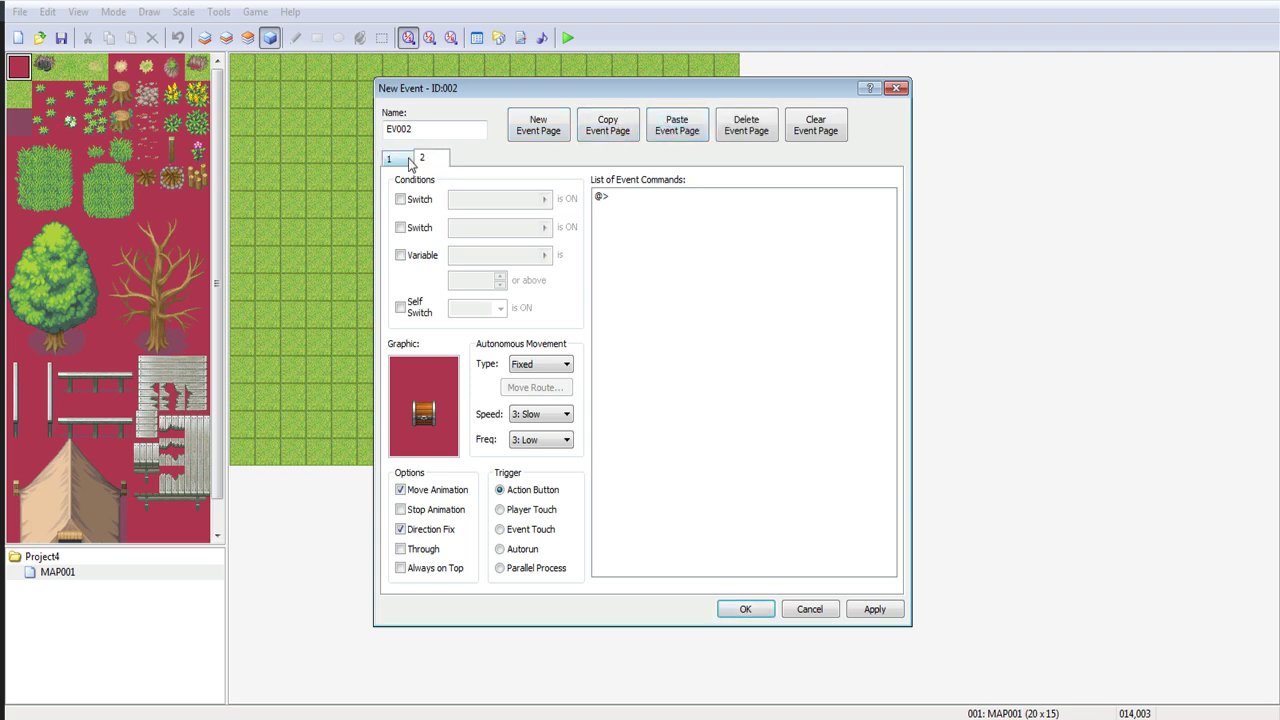
left_click(393, 159)
Make page 2 conditional on Self Switch A.
left_click(400, 307)
left_click(499, 308)
left_click(469, 327)
Set page 2's sprite to the opened chest and return to page 1.
double_click(424, 415)
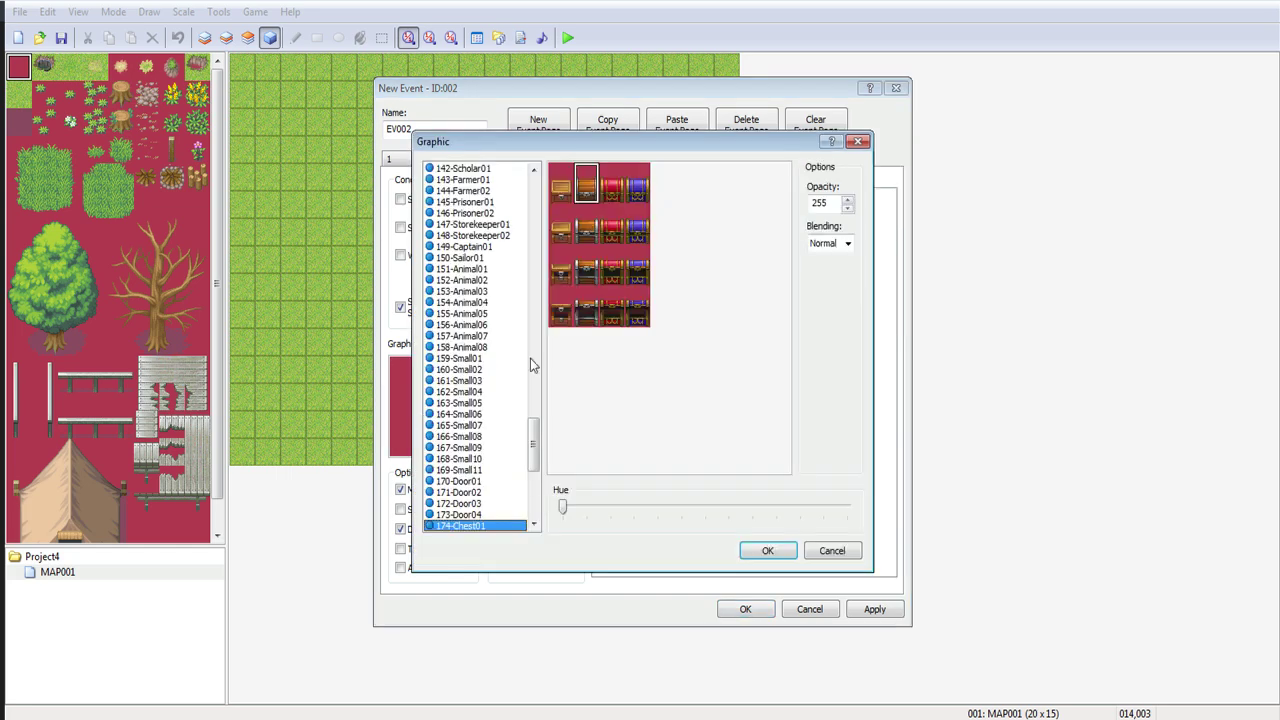
double_click(588, 313)
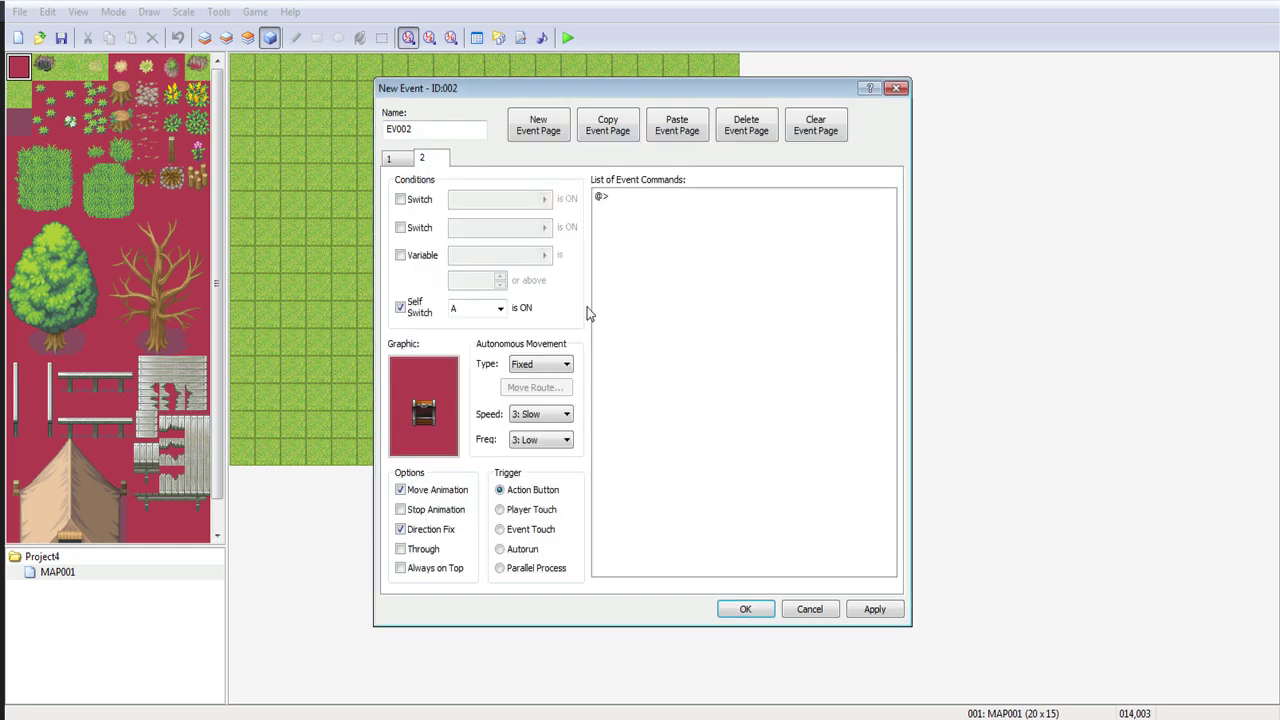
left_click(405, 160)
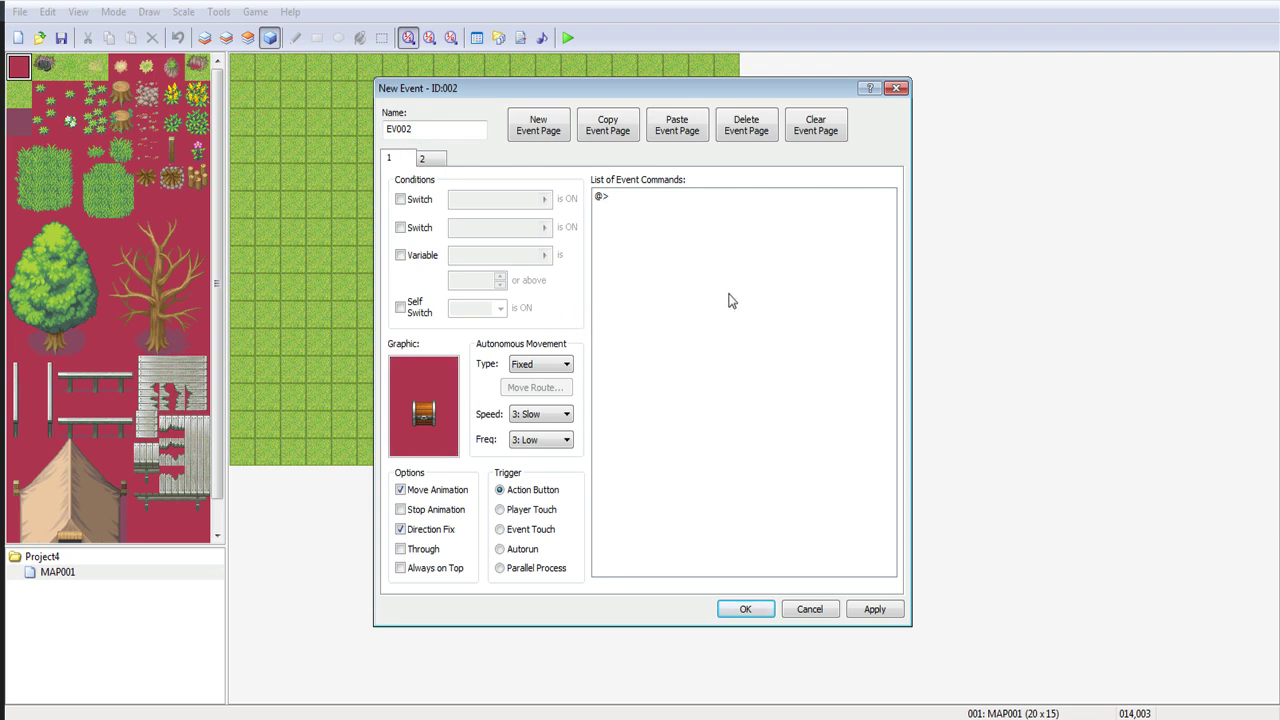
Add the message 'It's a chest!' to page 1.
left_click(648, 201)
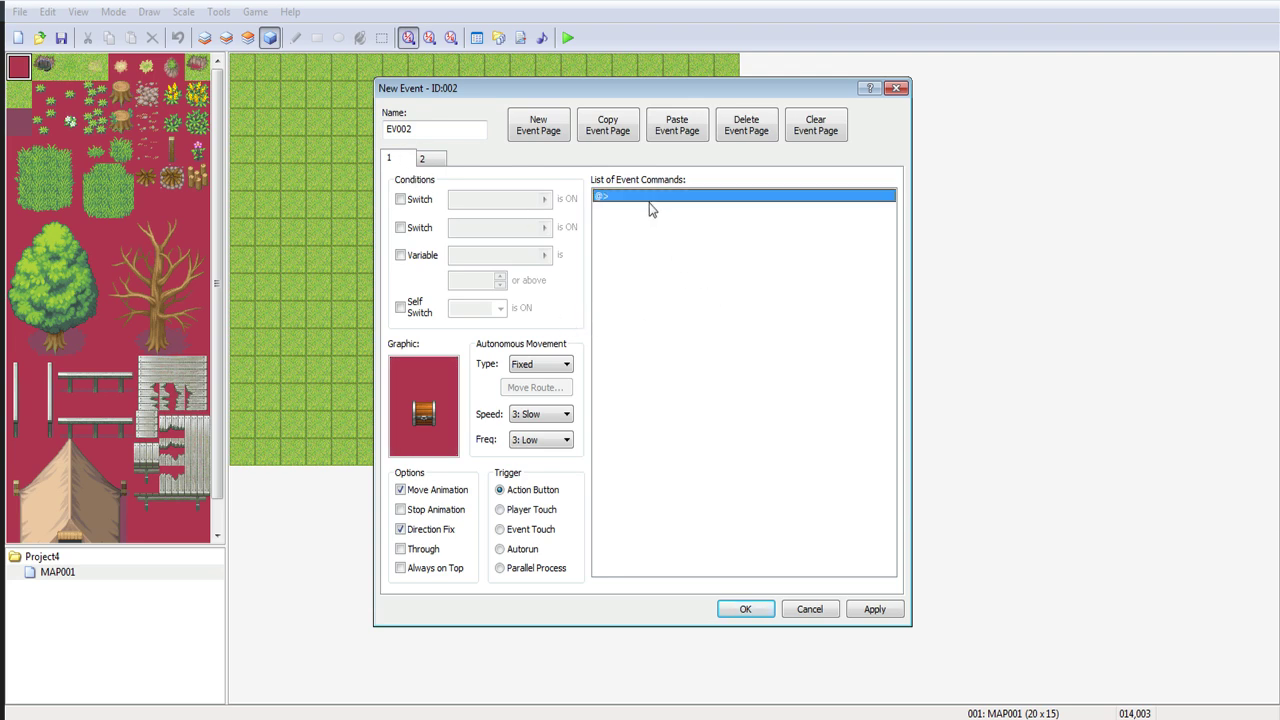
double_click(645, 203)
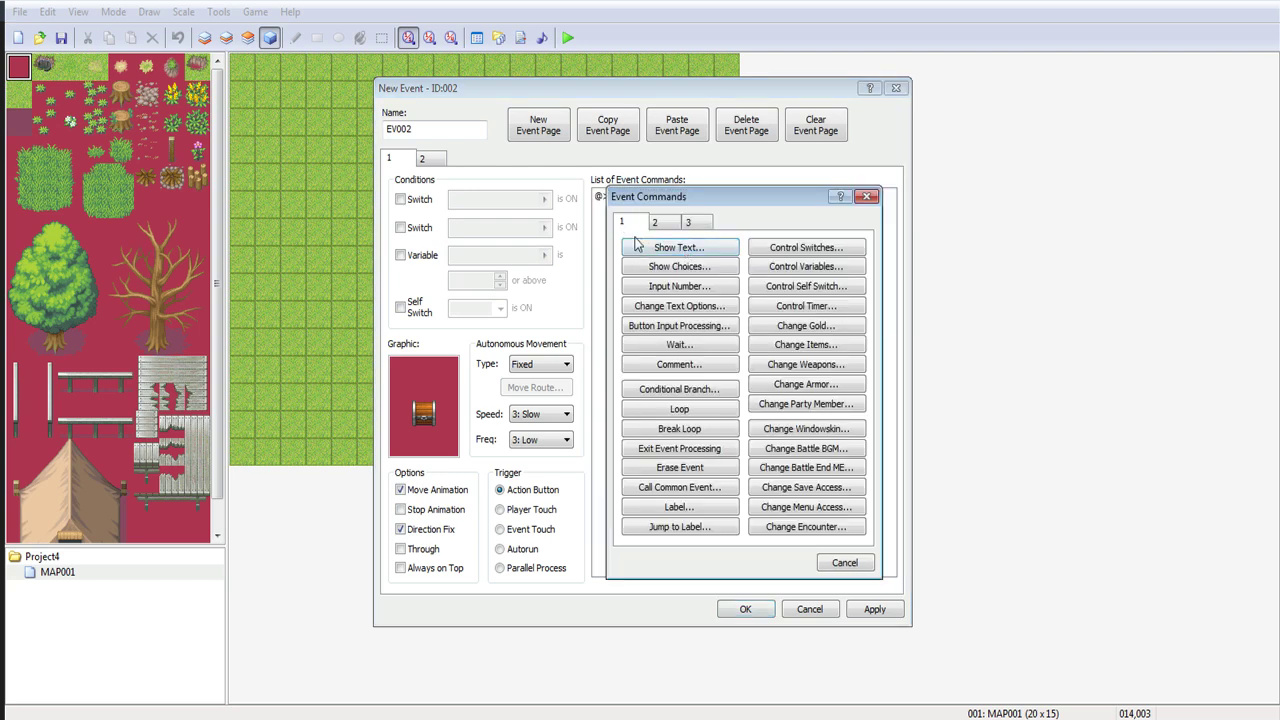
left_click(660, 247)
type("It's a chest!")
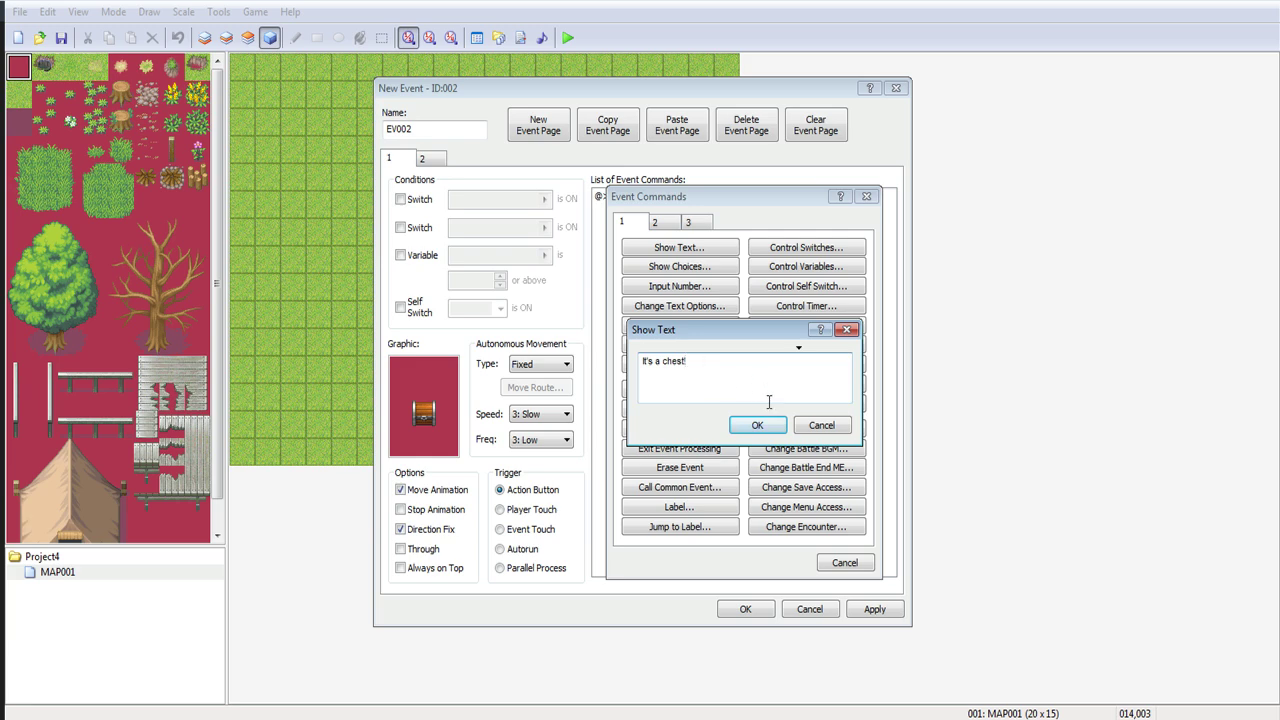
left_click(757, 426)
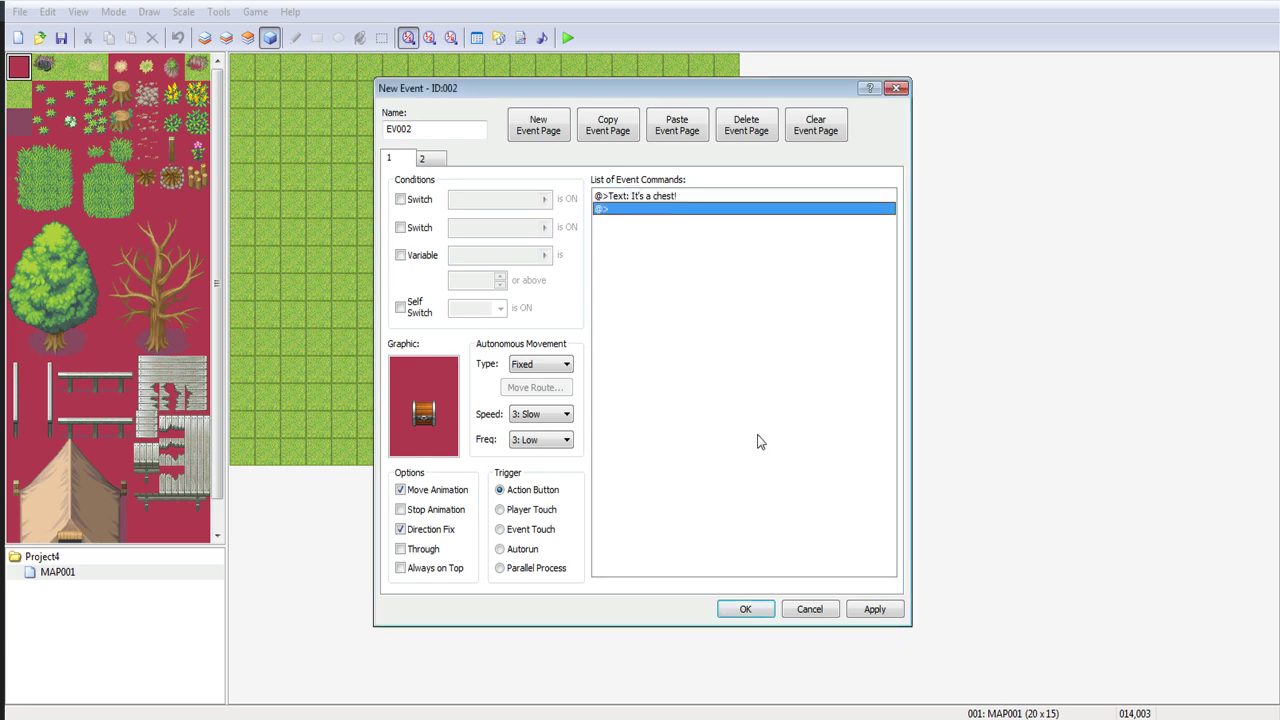
Add an Open/No choice with cancelling set to the second choice, No.
double_click(651, 212)
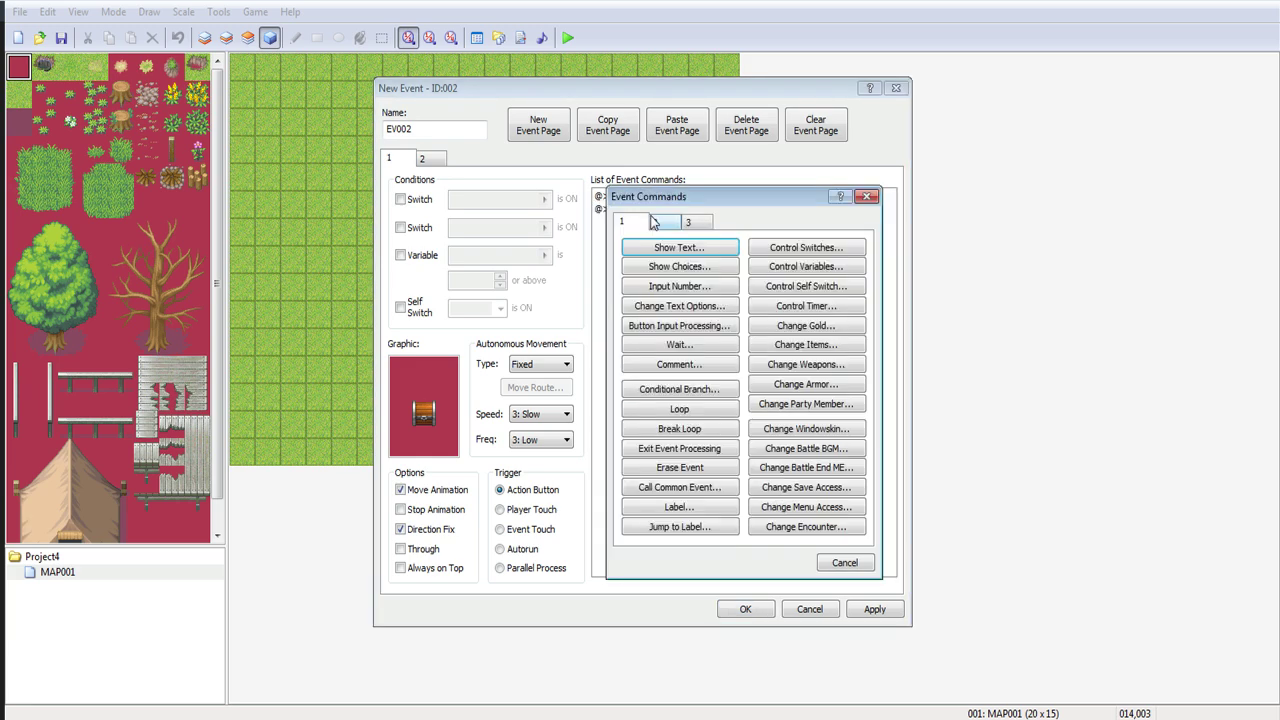
left_click(672, 268)
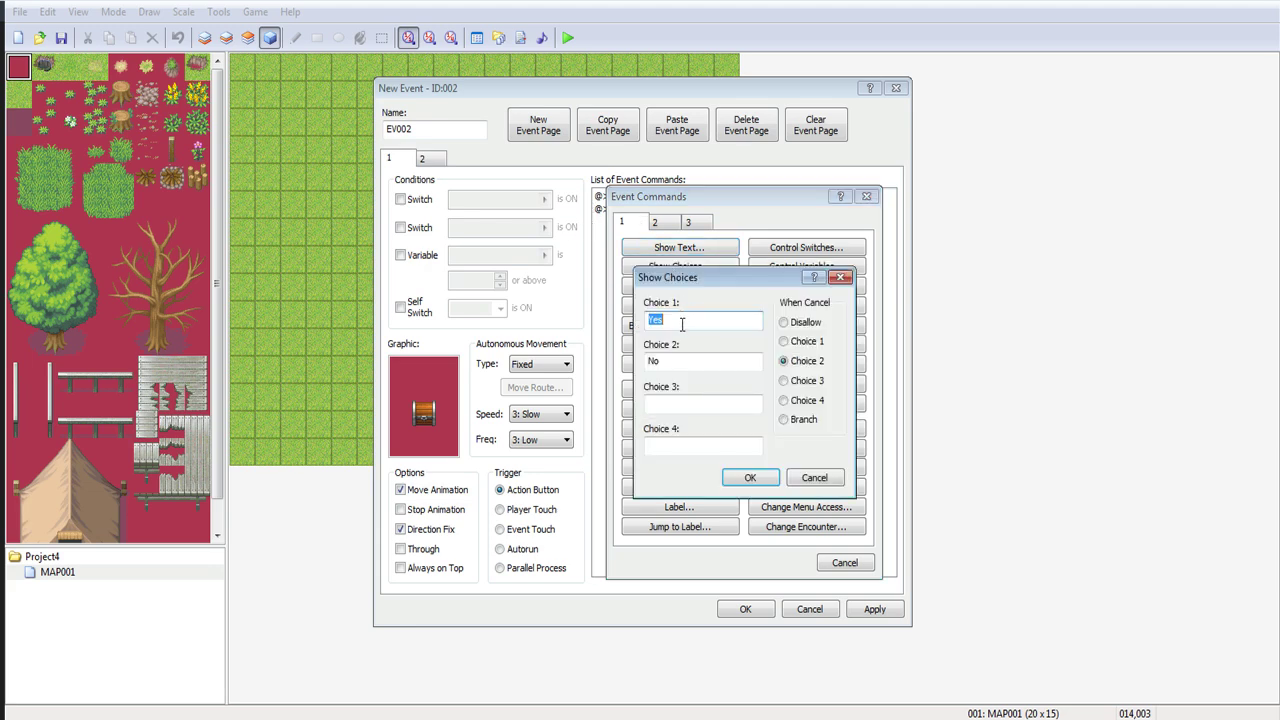
type("Open")
key("Tab")
key("Return")
left_click(651, 210)
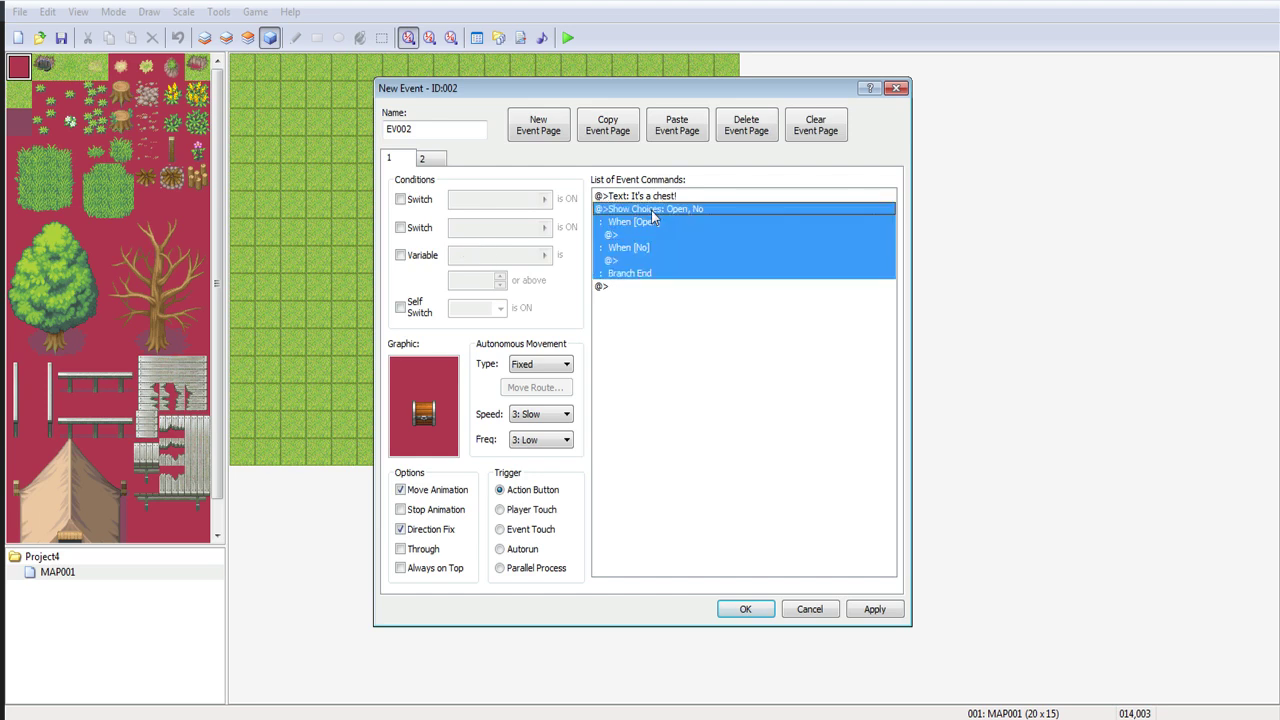
double_click(650, 231)
left_click(806, 361)
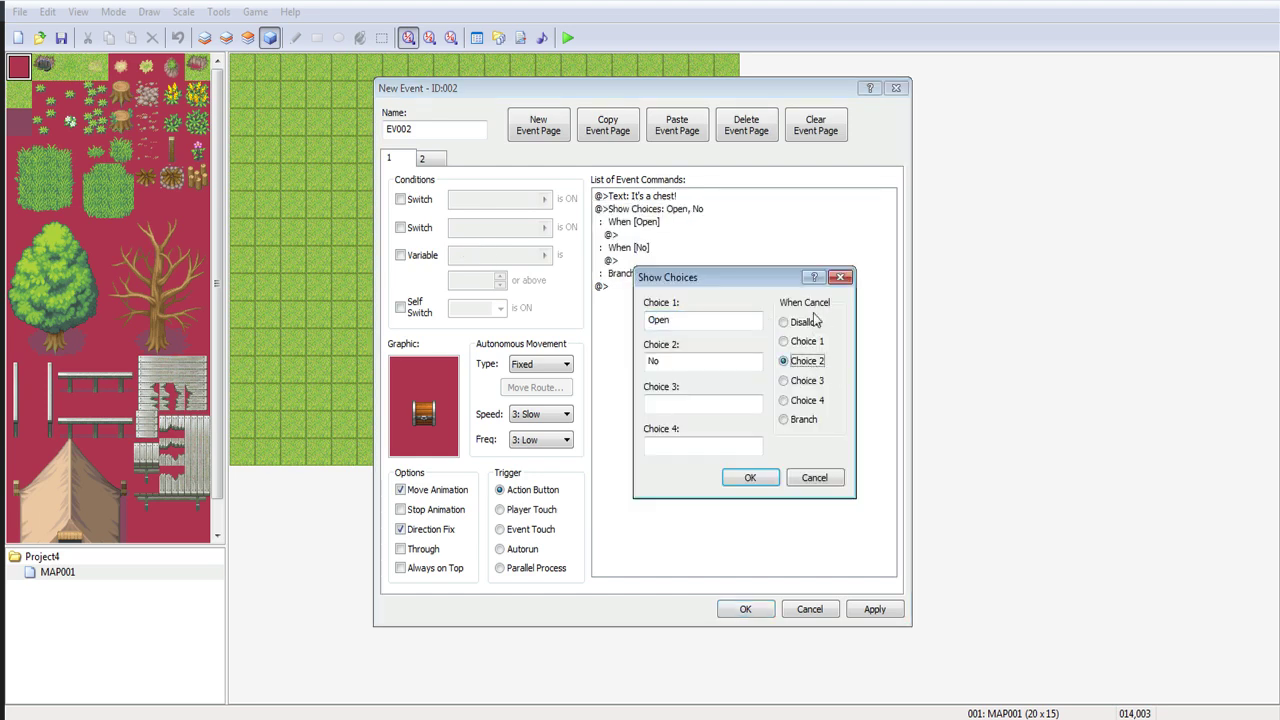
left_click(751, 477)
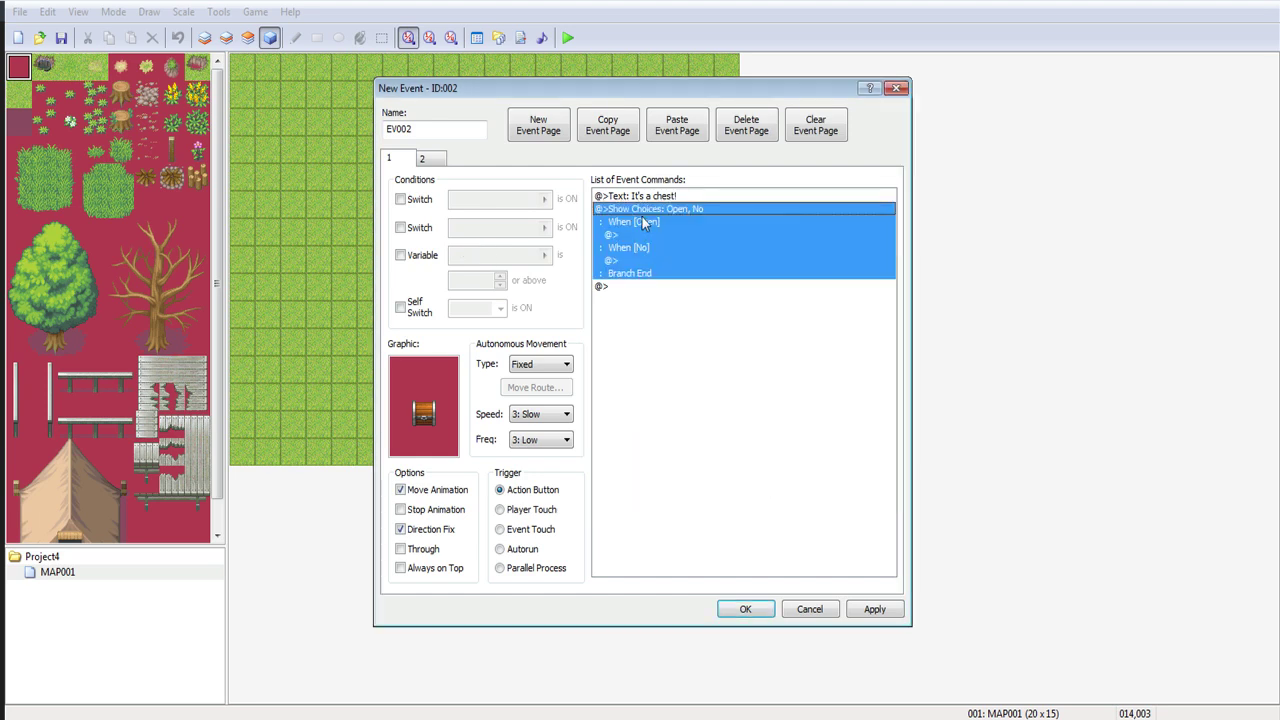
left_click(652, 236)
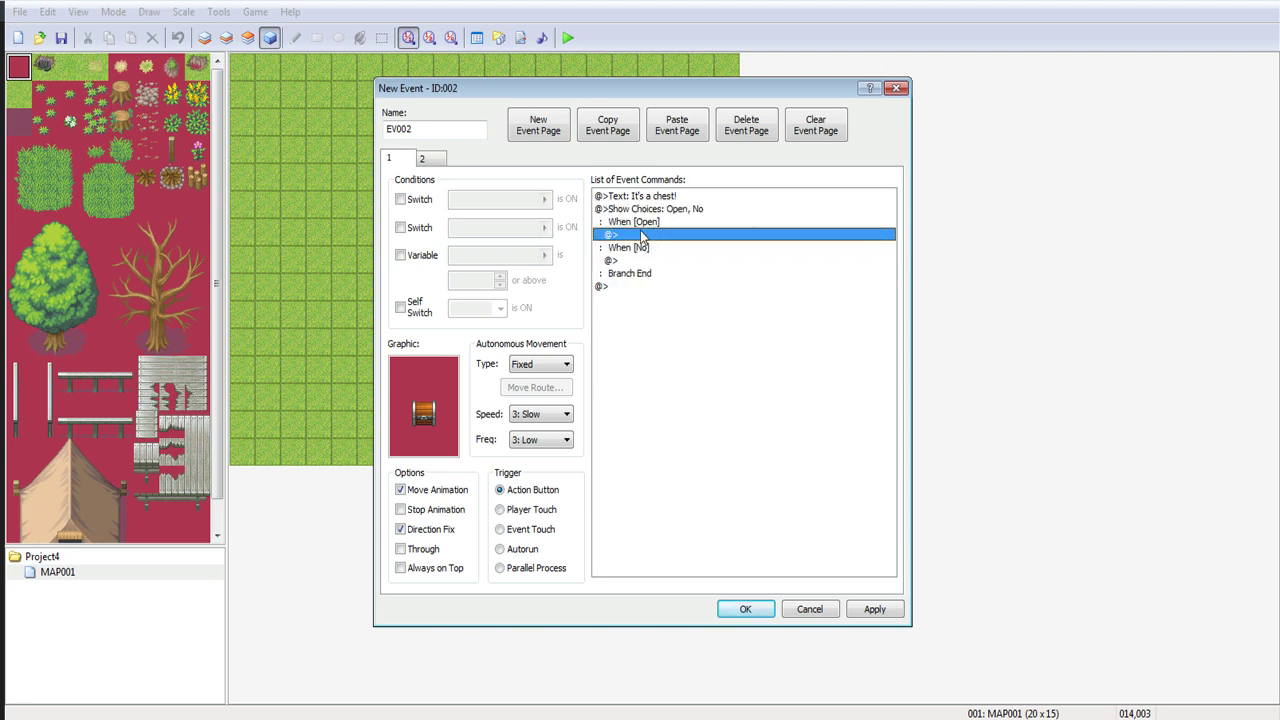
Under When [Open], turn Self Switch A on.
double_click(640, 236)
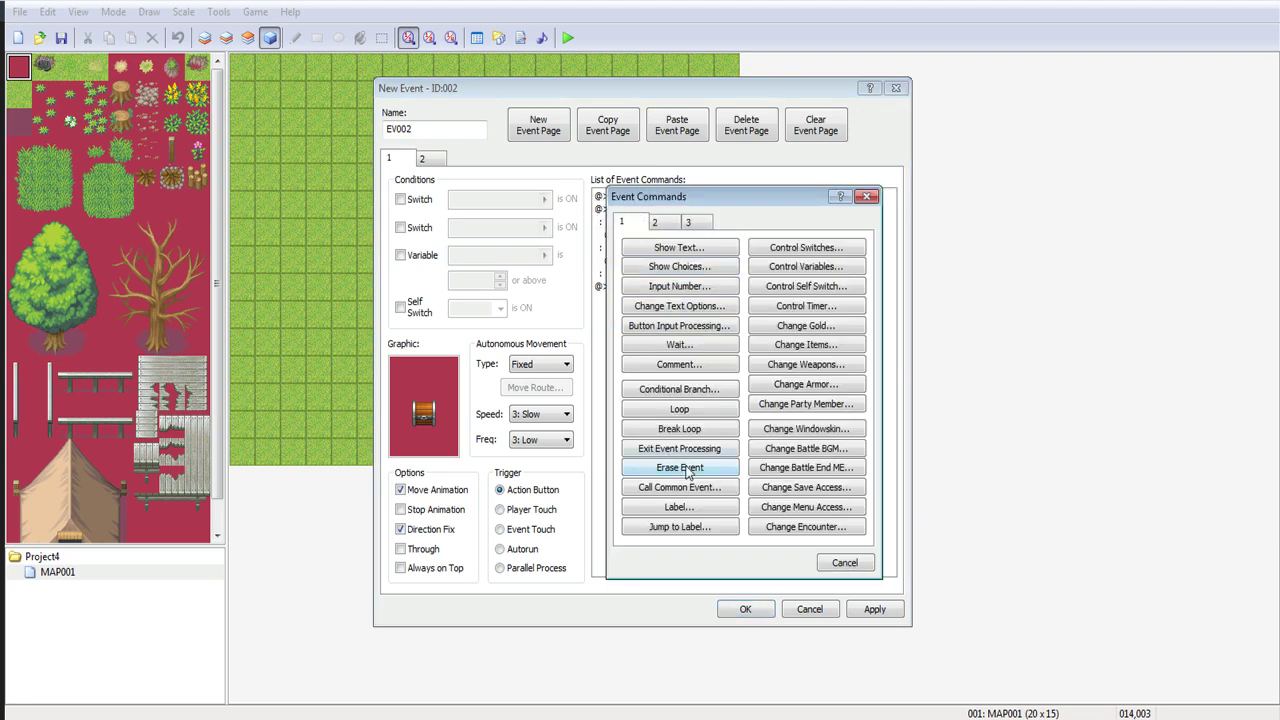
left_click(818, 289)
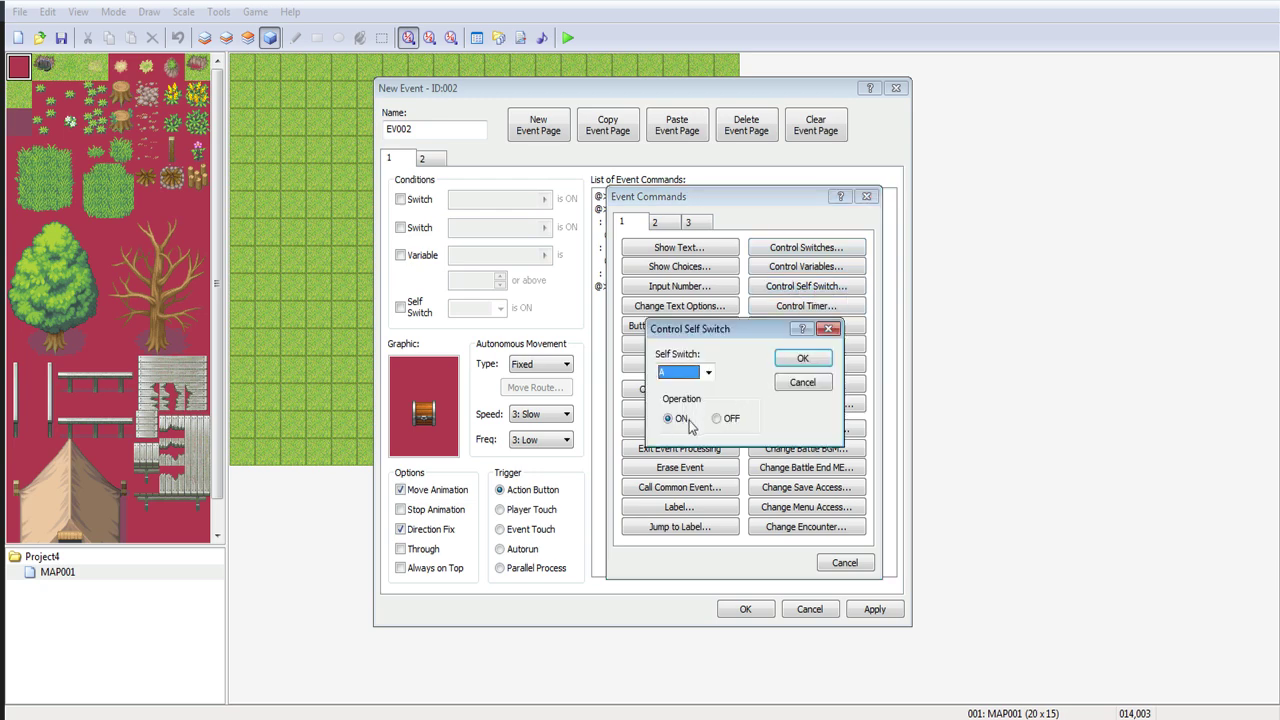
left_click(800, 360)
Give the player one Potion in the Open branch.
double_click(671, 273)
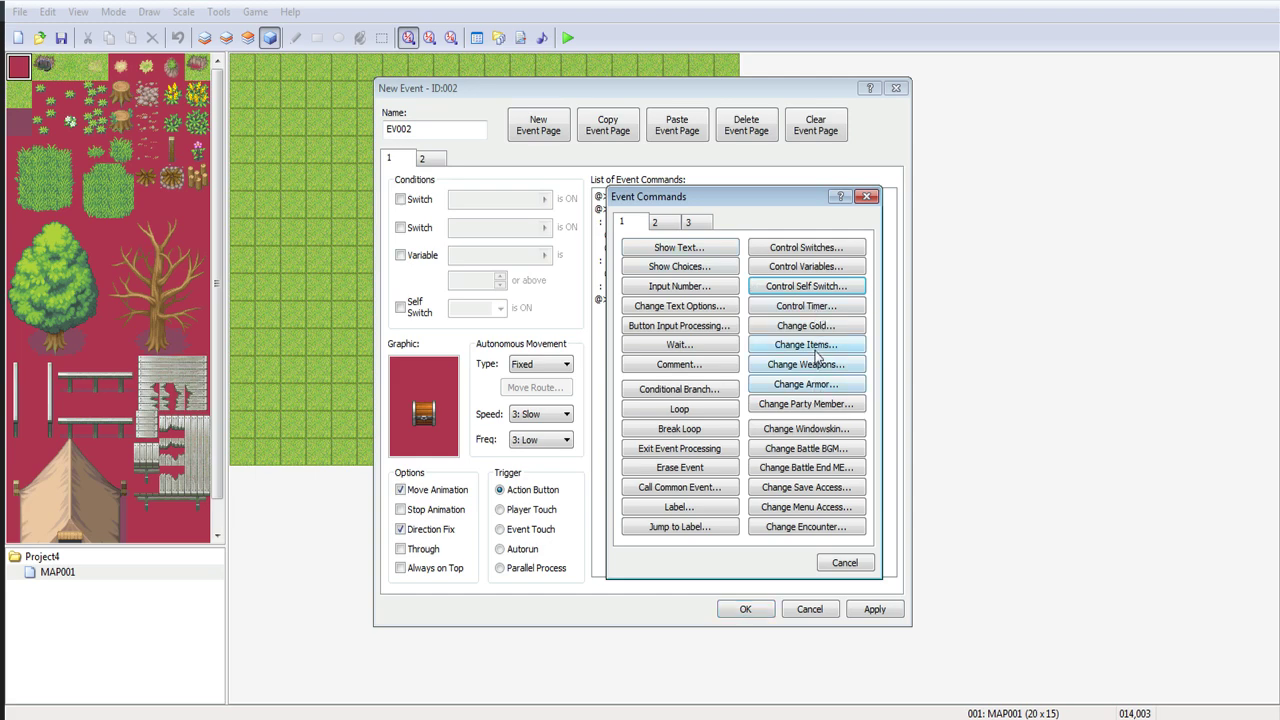
left_click(815, 348)
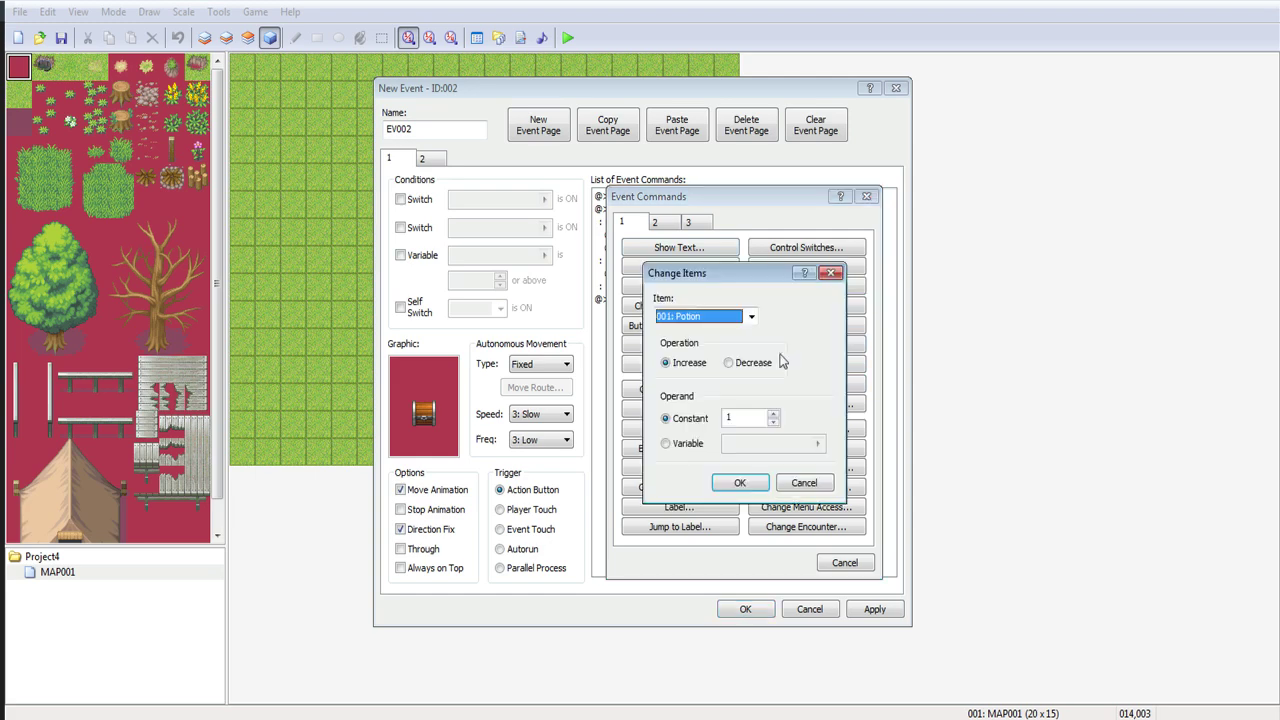
left_click(702, 318)
left_click(740, 484)
Add the message 'You found a potion!' after the Potion gift.
double_click(654, 264)
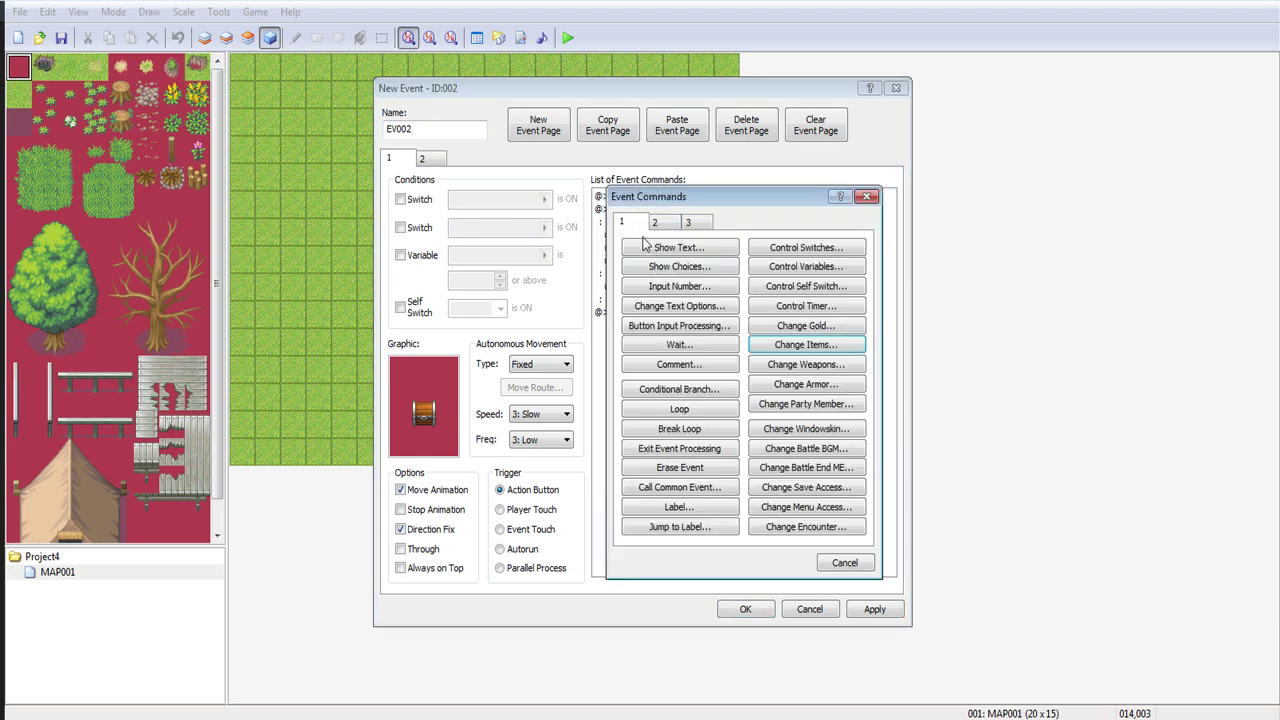
left_click(646, 246)
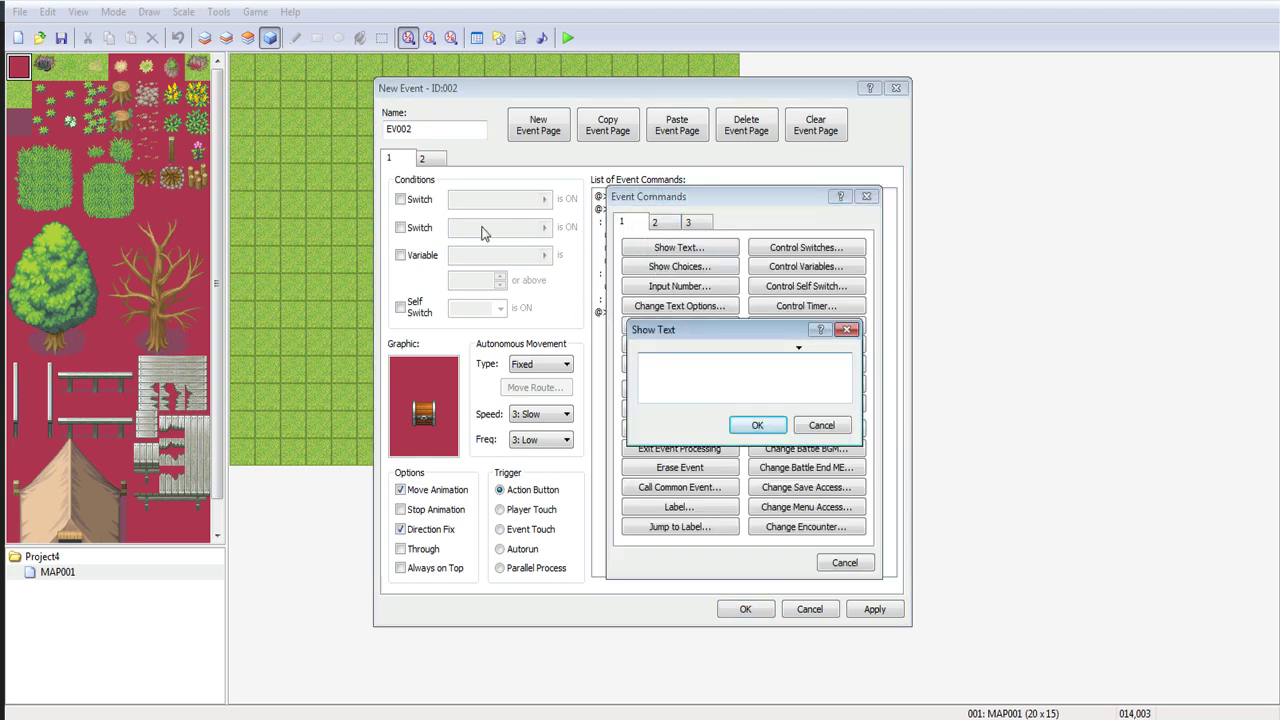
type("You found a potion!")
left_click(782, 432)
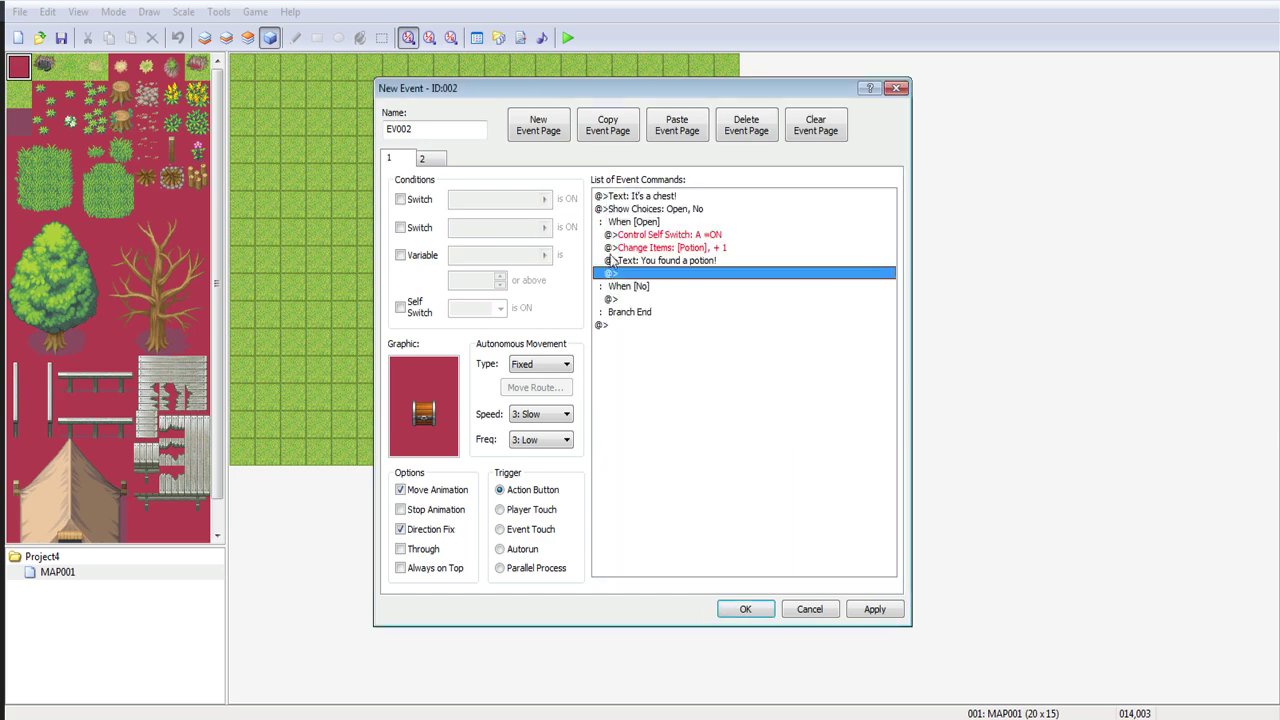
Add the message 'It's a chest!' to page 2.
left_click(424, 160)
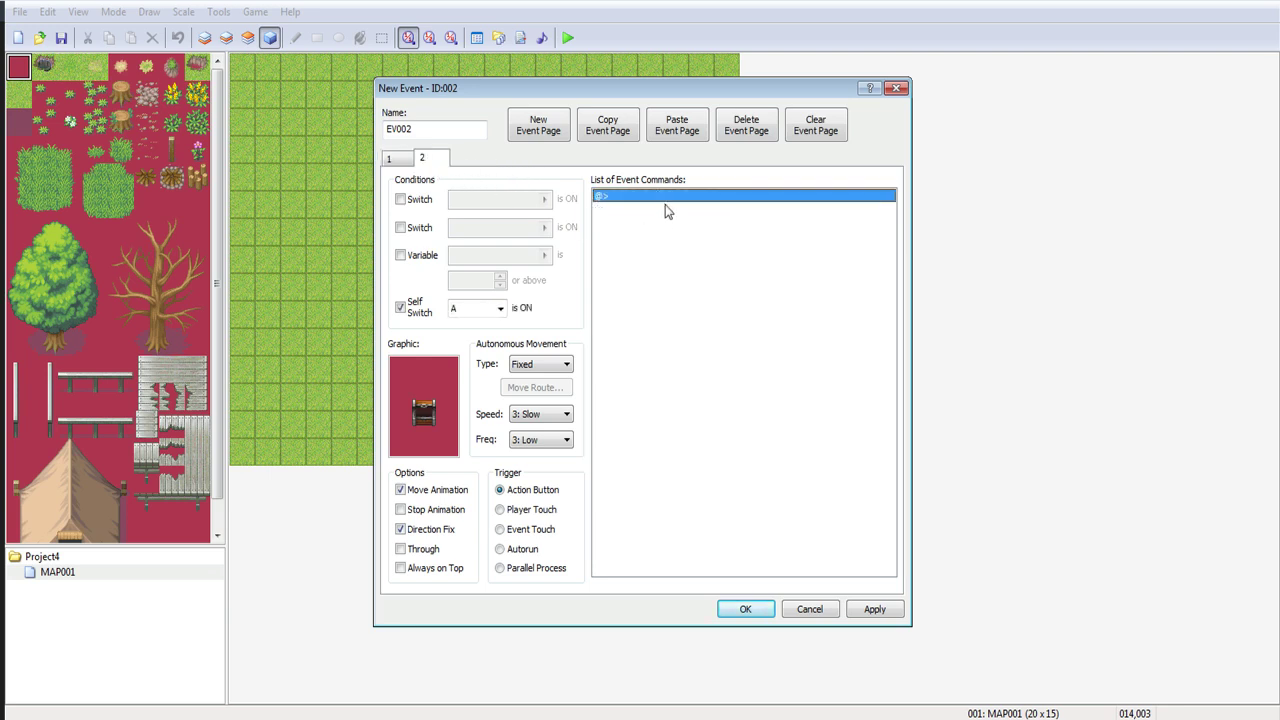
double_click(664, 204)
left_click(680, 247)
type("It's a chest!")
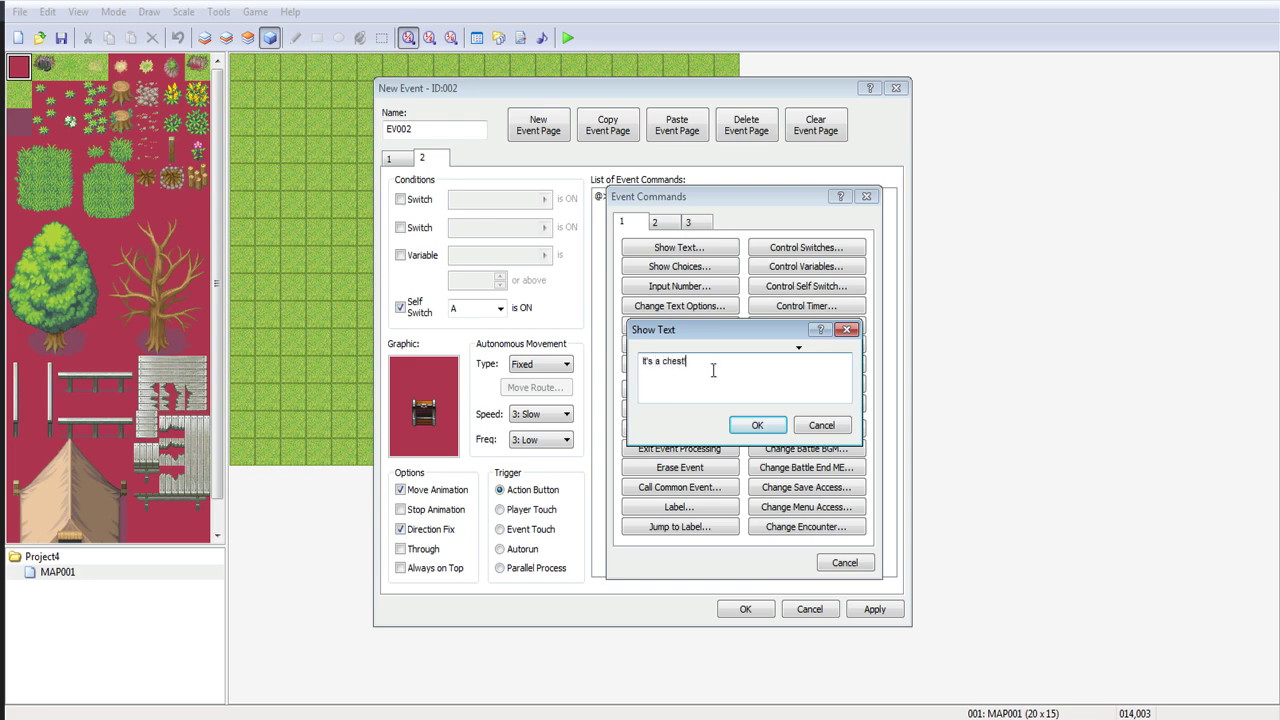
left_click(757, 425)
Add a second message on page 2 and reword it to 'It's empty.'.
double_click(664, 213)
left_click(680, 247)
type("It was empty.")
left_click(758, 425)
double_click(657, 210)
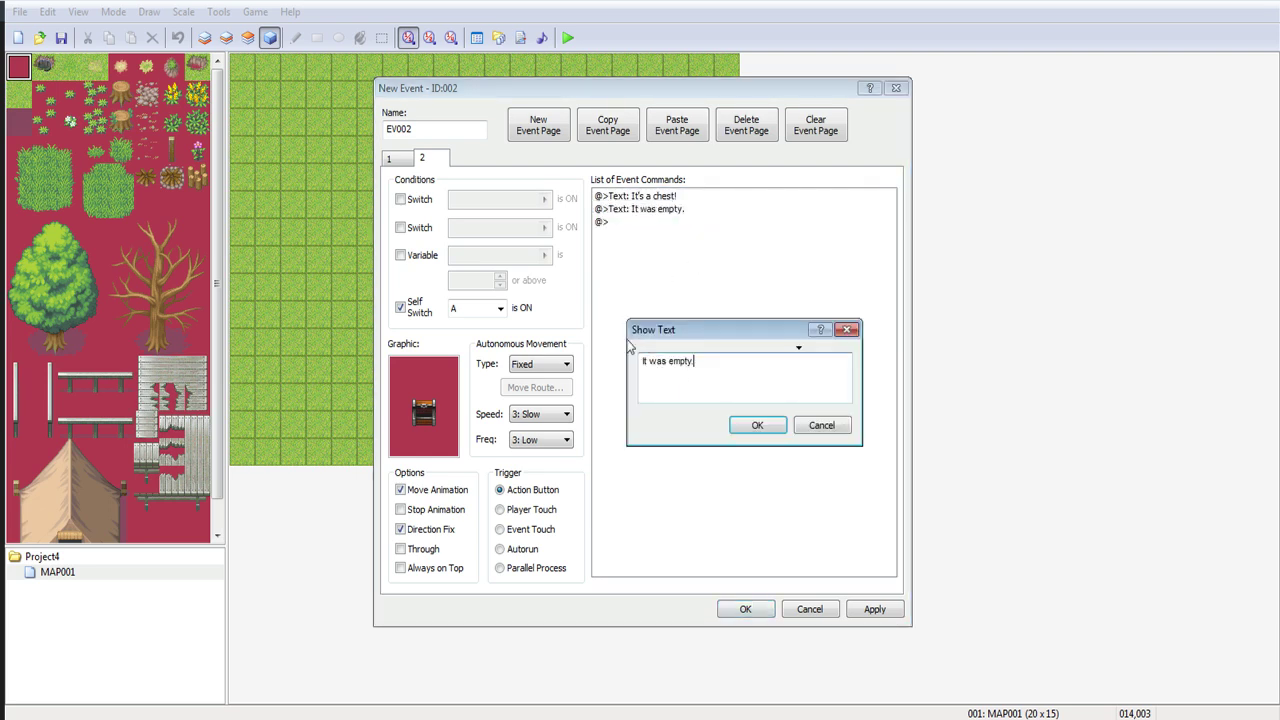
double_click(660, 362)
type("'s")
left_click(757, 425)
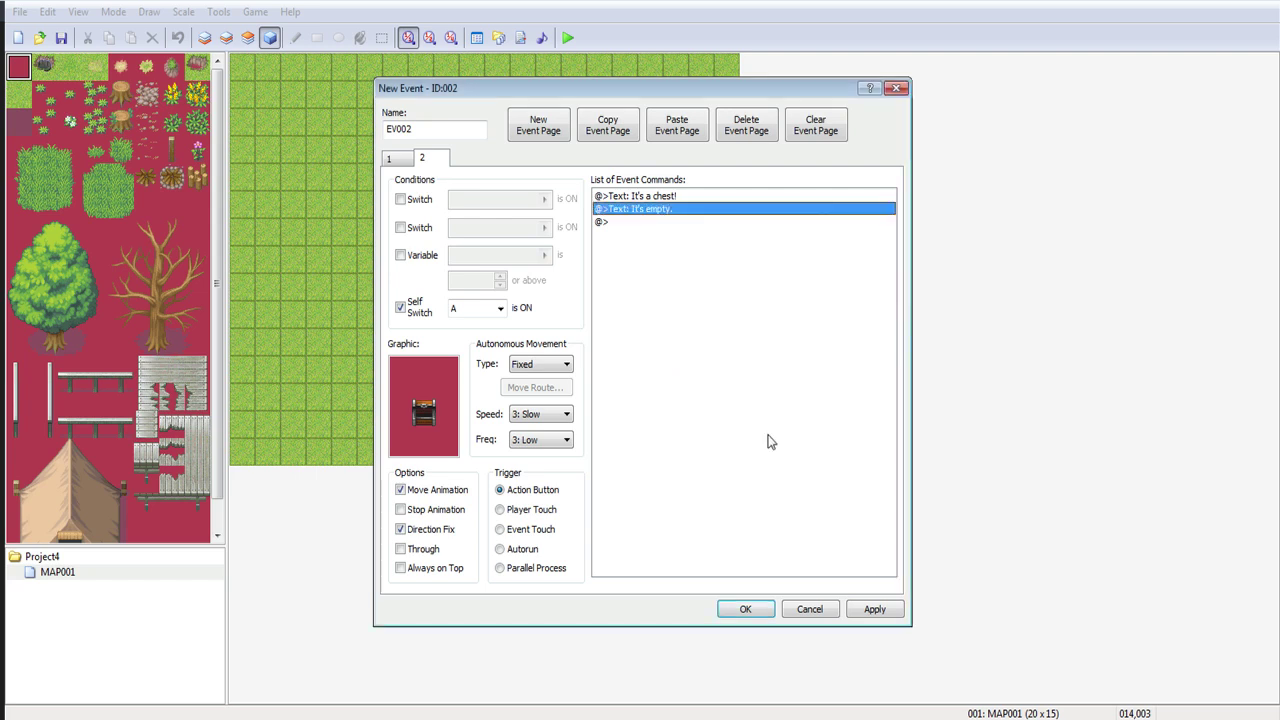
Close the event editor, save the project, and start a new game in playtest.
left_click(764, 615)
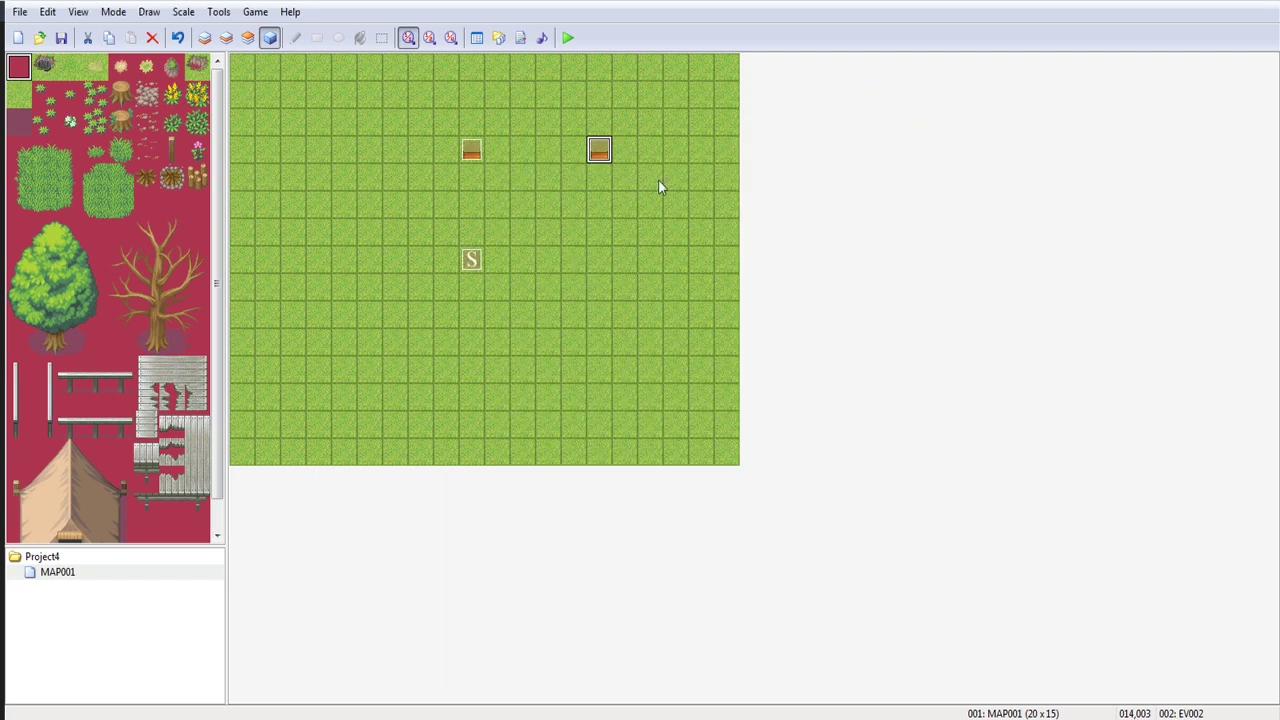
left_click(567, 38)
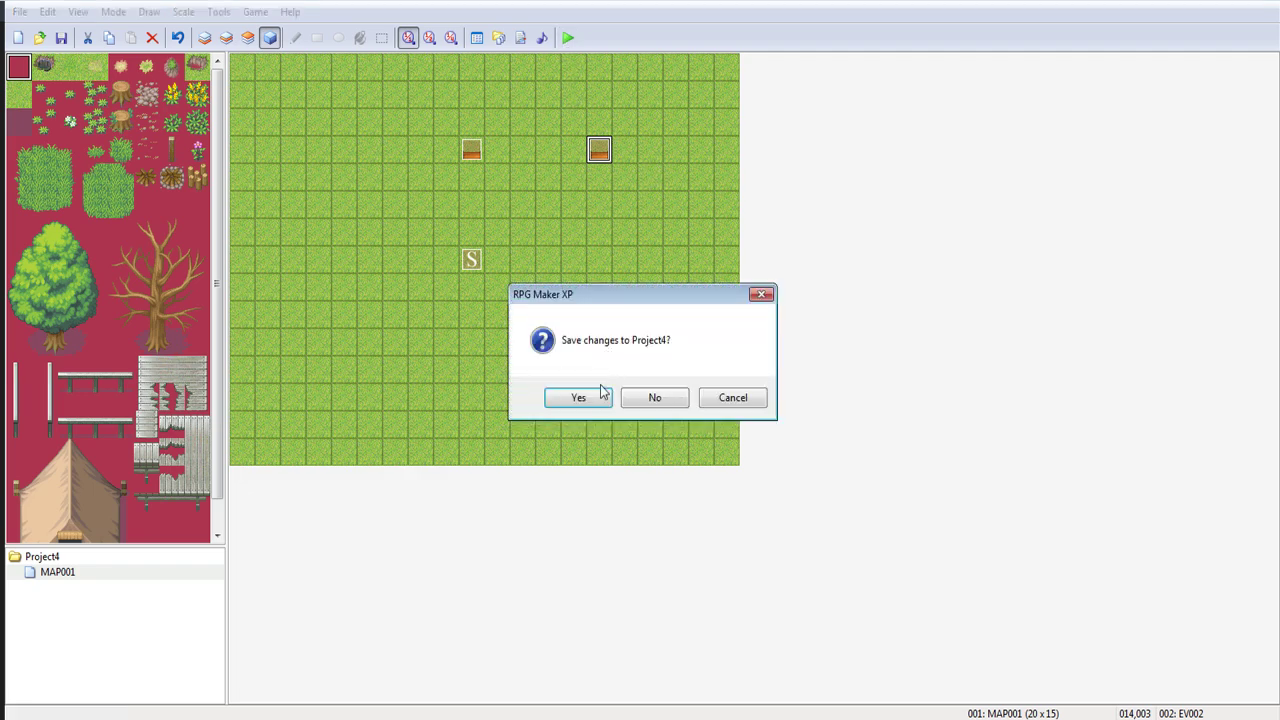
left_click(588, 396)
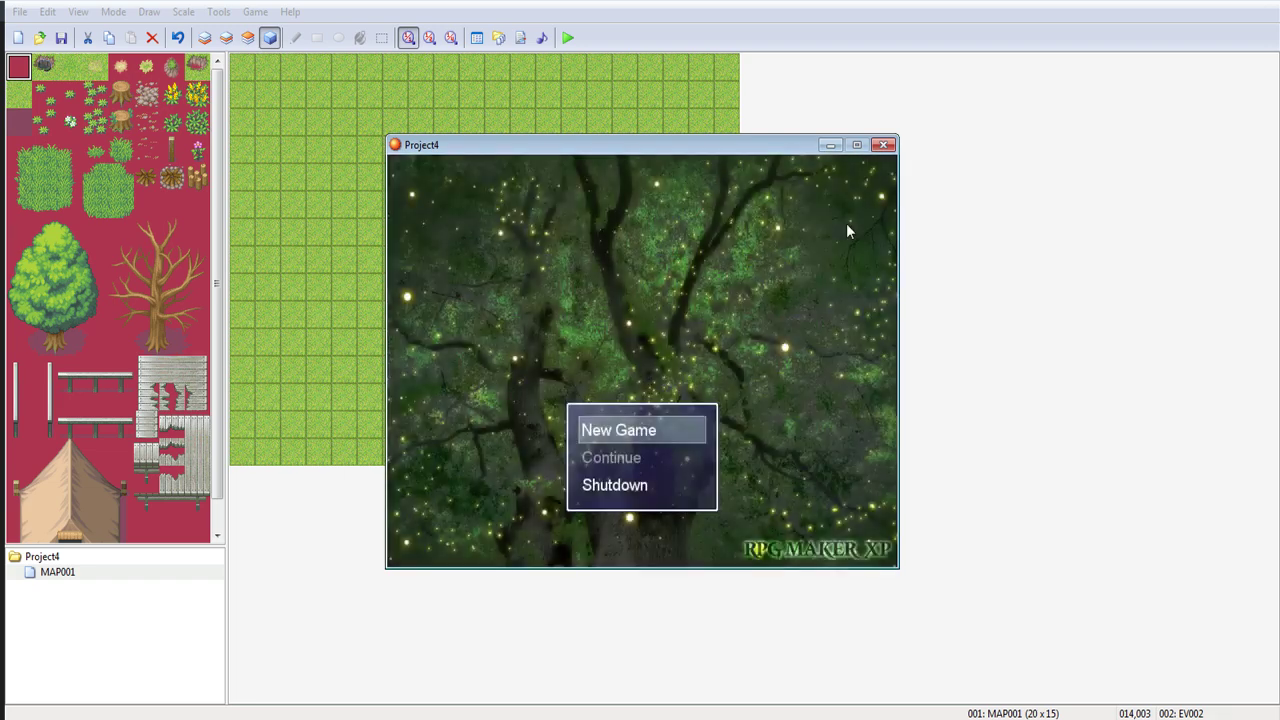
key("Return")
Walk to the right chest, choose Open, and receive the Potion.
key("Up")
key("Right")
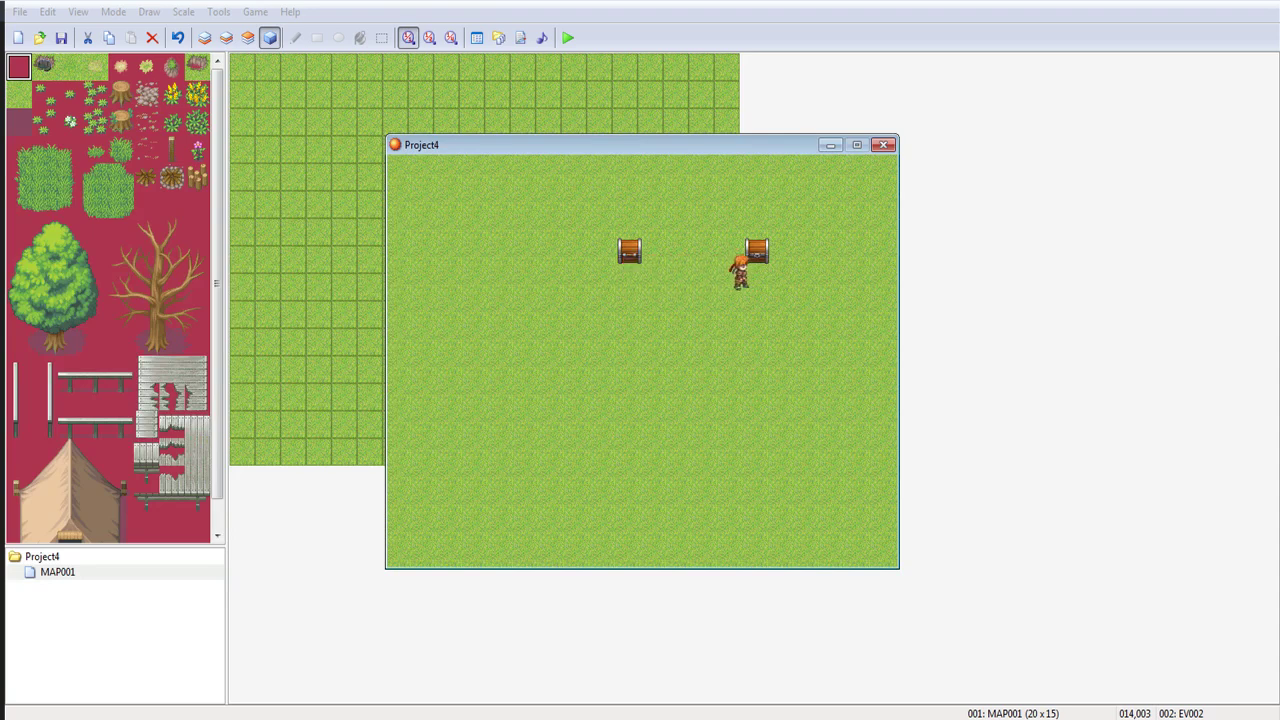
key("Up")
key("Return")
key("Down")
key("Up")
key("Return")
Inspect the opened chest again to confirm it reports 'It's empty.'.
key("Return")
key("Left")
key("Up")
key("Right")
key("Return")
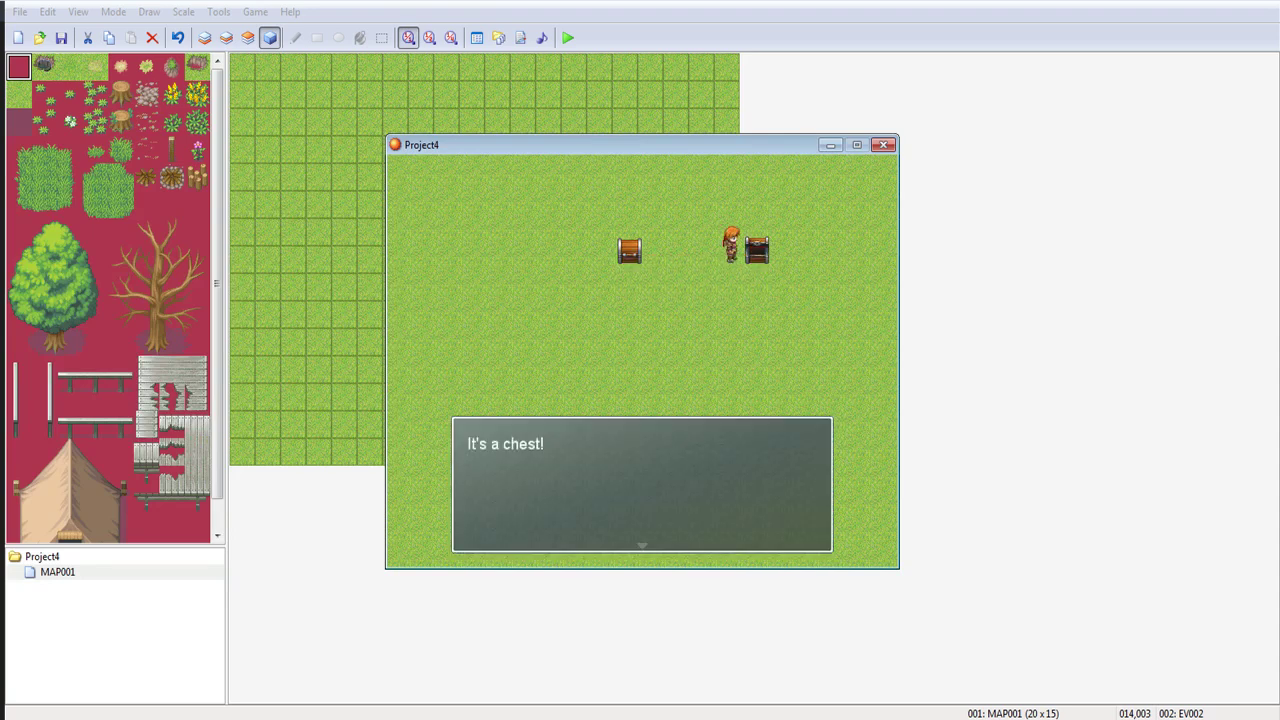
key("Return")
key("Return")
key("Left")
key("Left")
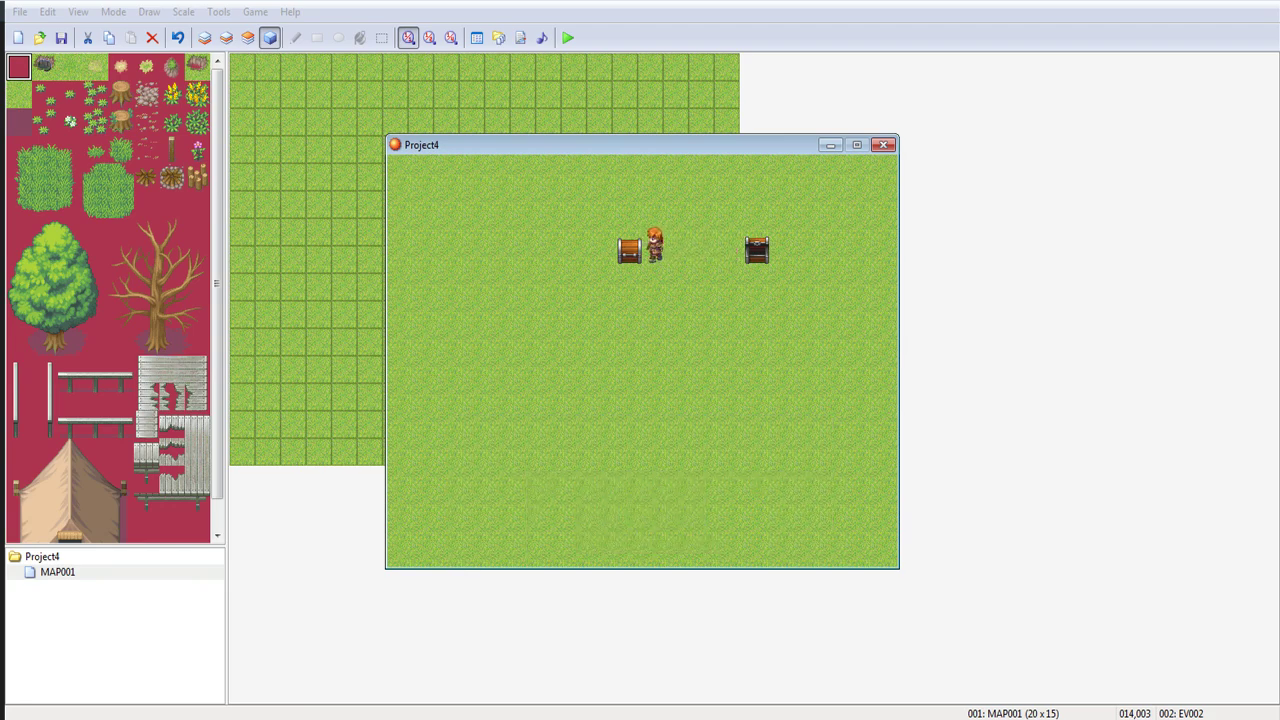
key("Return")
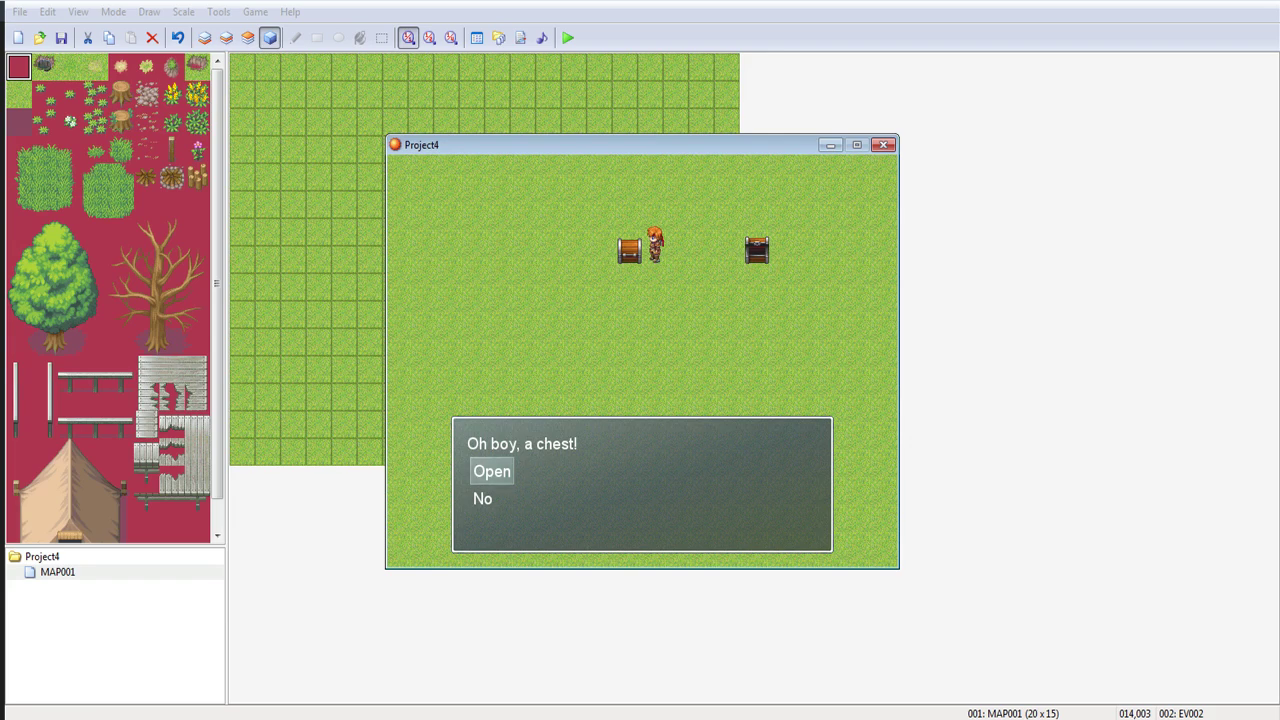
Open the left chest and collect its Potion.
key("Return")
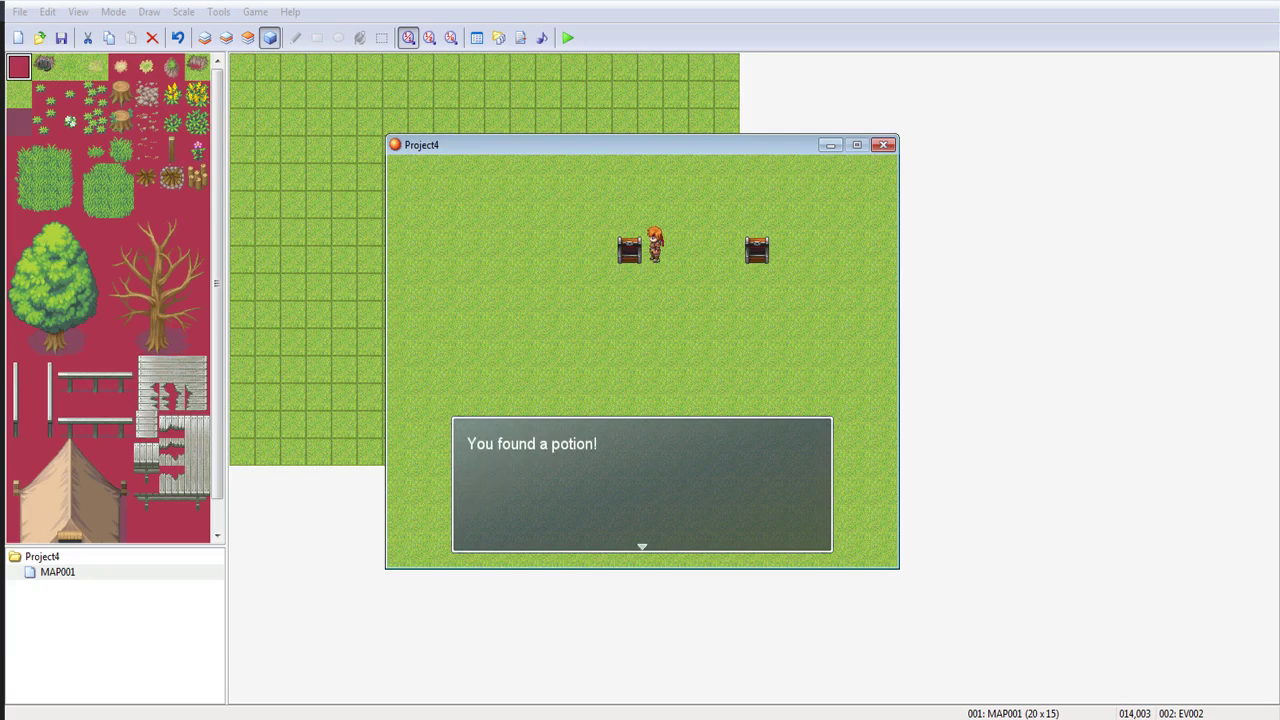
key("Return")
Check the Item menu to confirm two Potions, then return to the map.
key("Return")
key("Return")
key("Right")
key("Escape")
key("Down")
key("Down")
key("Down")
key("Up")
key("Up")
key("Up")
key("Return")
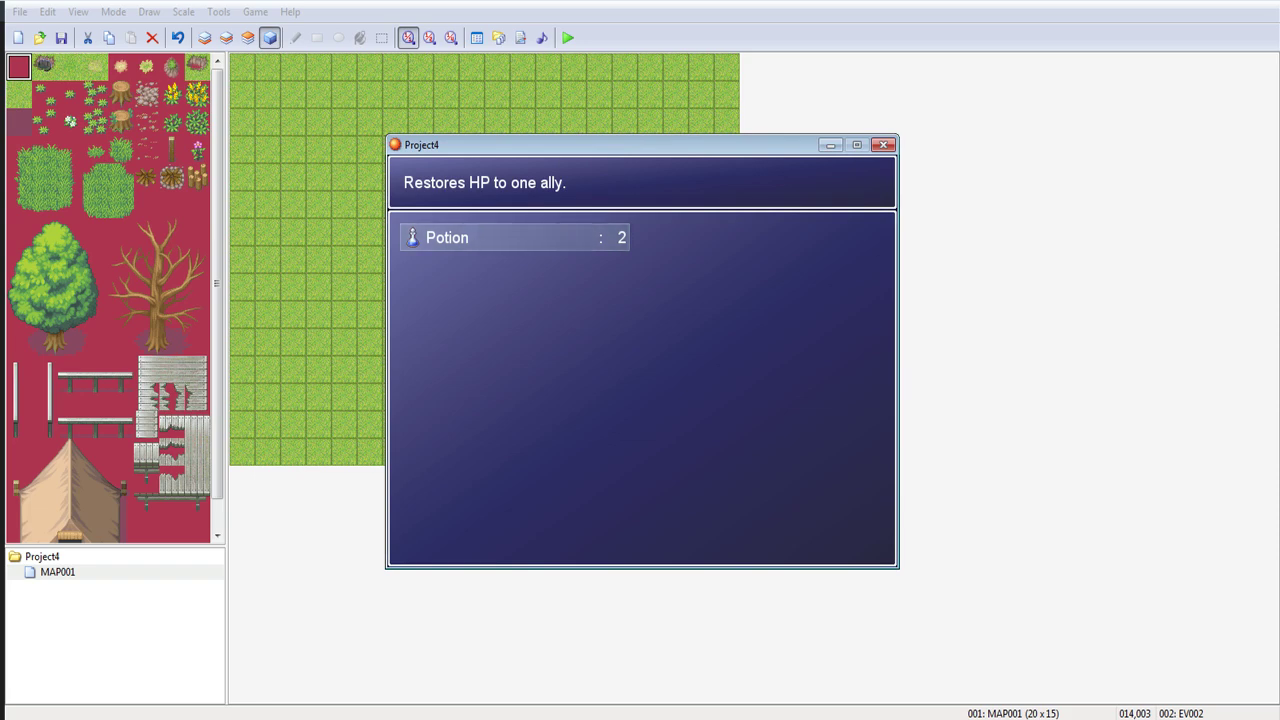
key("Escape")
key("Escape")
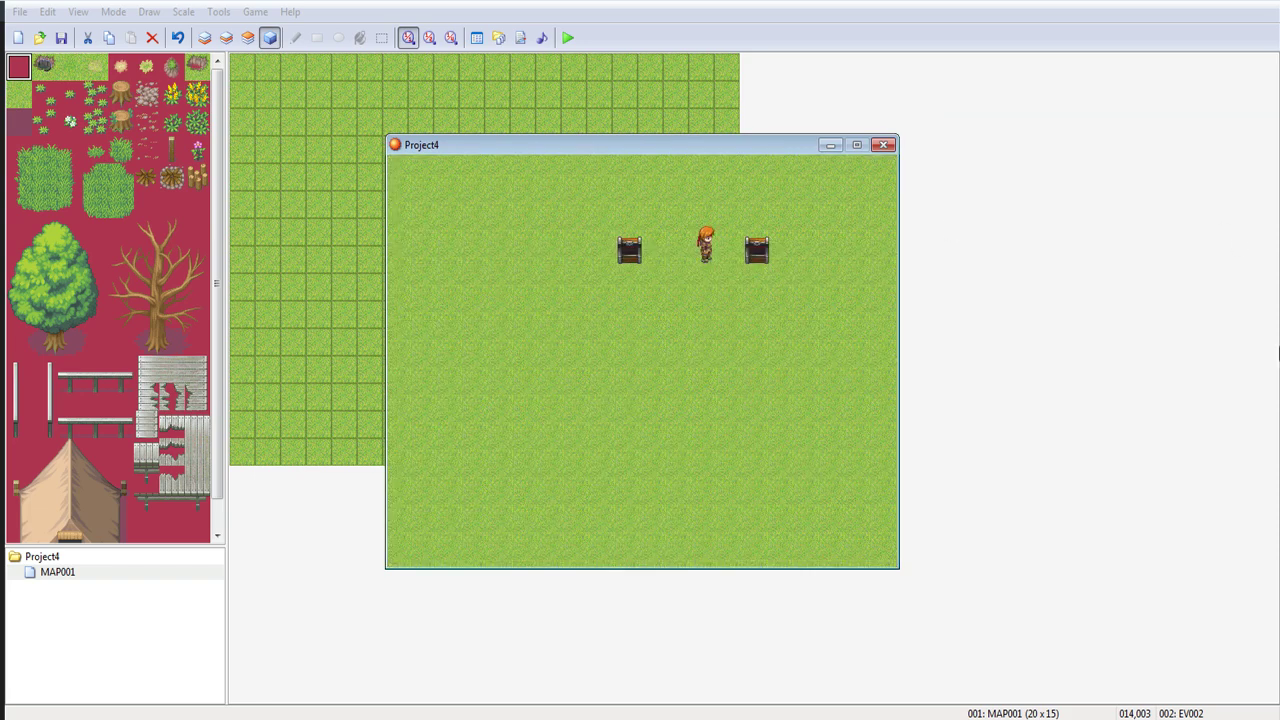